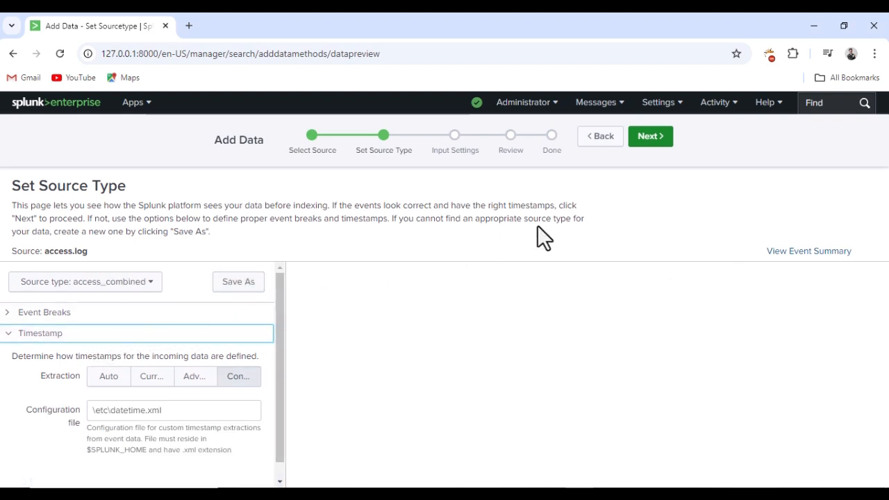
Step: Accept the access_combined source type for access.log and set the constant host field value to web1
left_click(655, 149)
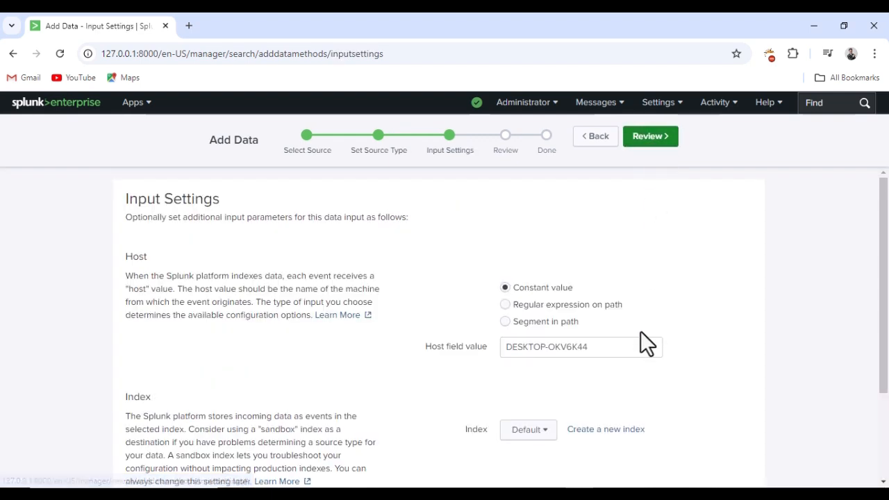
left_click_drag(605, 349, 450, 361)
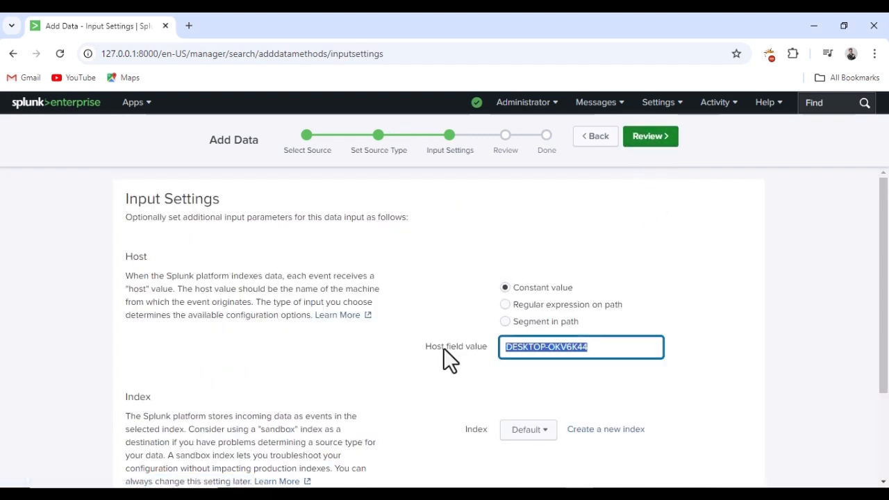
type("web1")
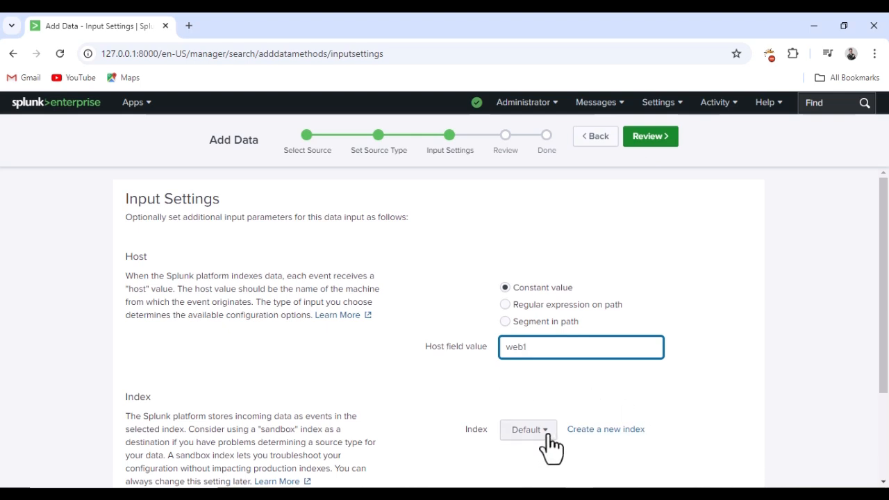
Step: Create a new events index named web for the access.log data and submit the upload after review
left_click(600, 429)
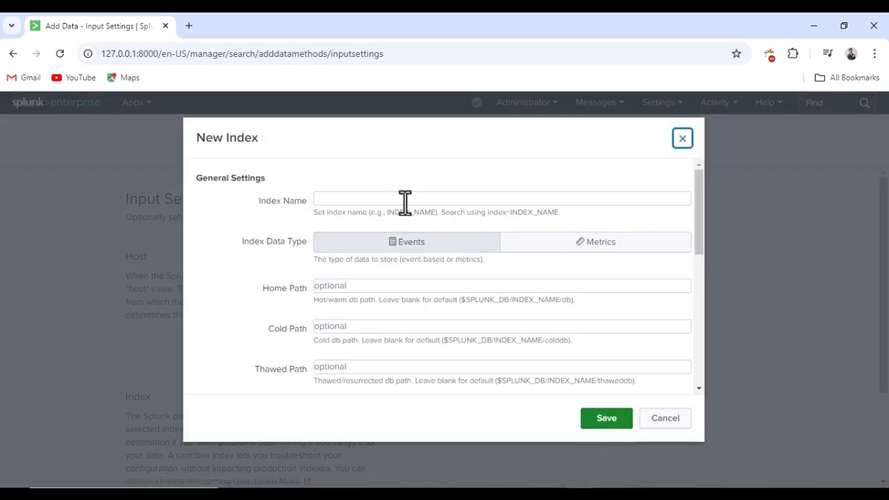
type("w")
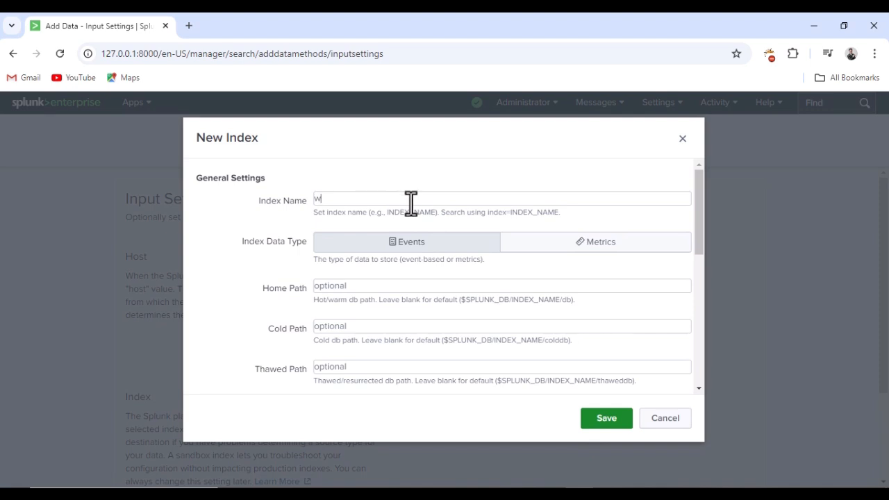
type("eb")
left_click(607, 417)
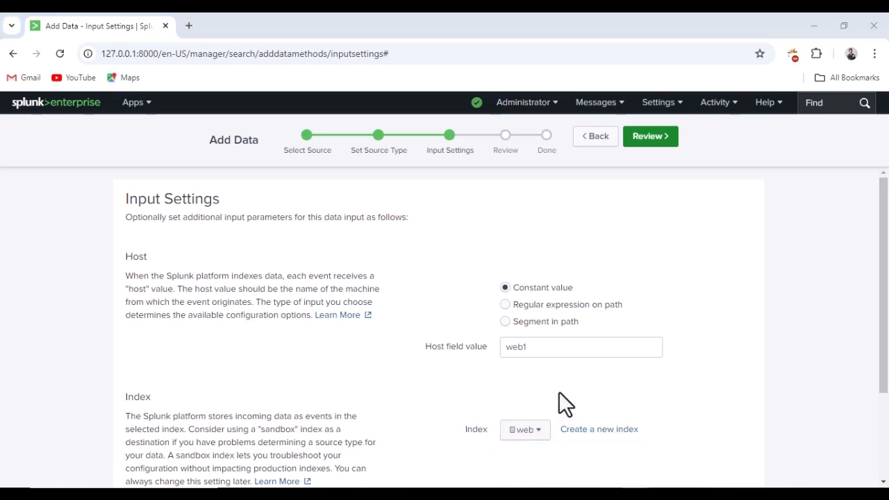
left_click(654, 143)
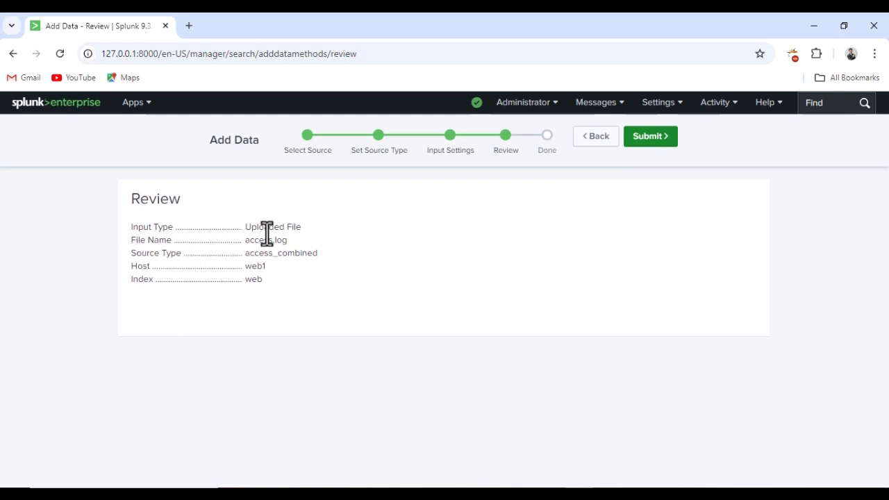
left_click(665, 137)
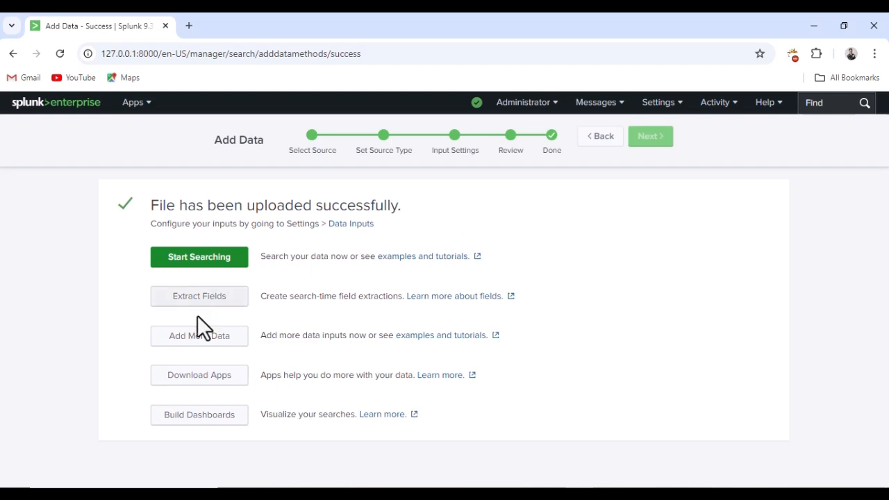
Step: Start adding more data and upload the secure log file from the www1 folder as the source
left_click(213, 342)
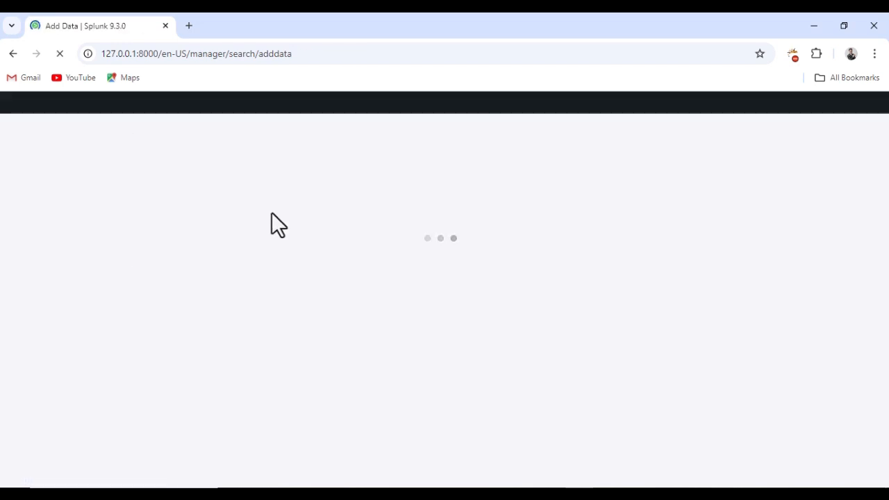
left_click(243, 288)
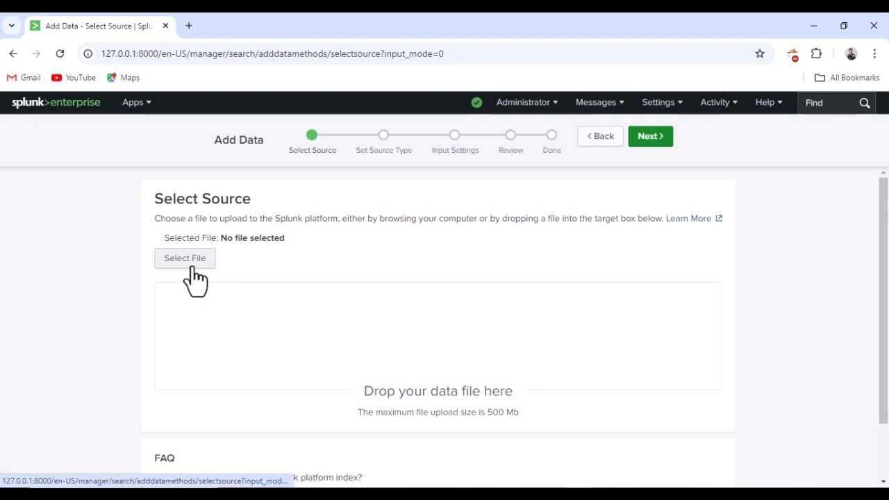
left_click(192, 267)
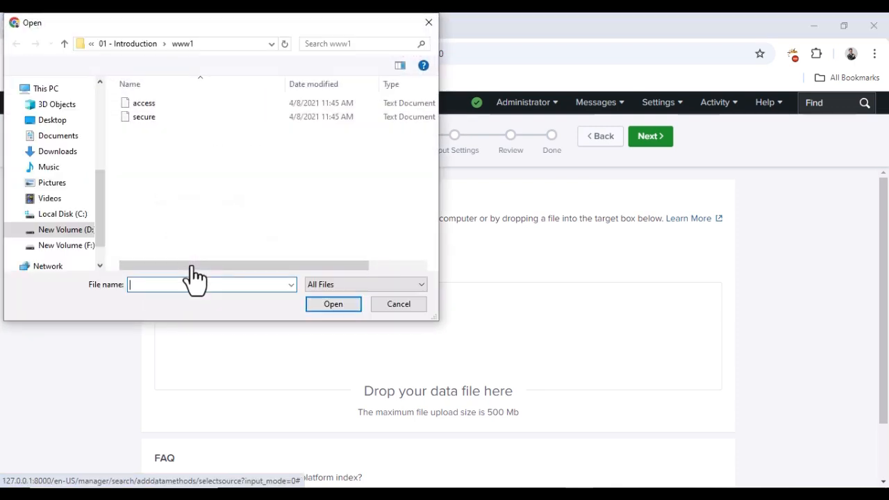
left_click(139, 119)
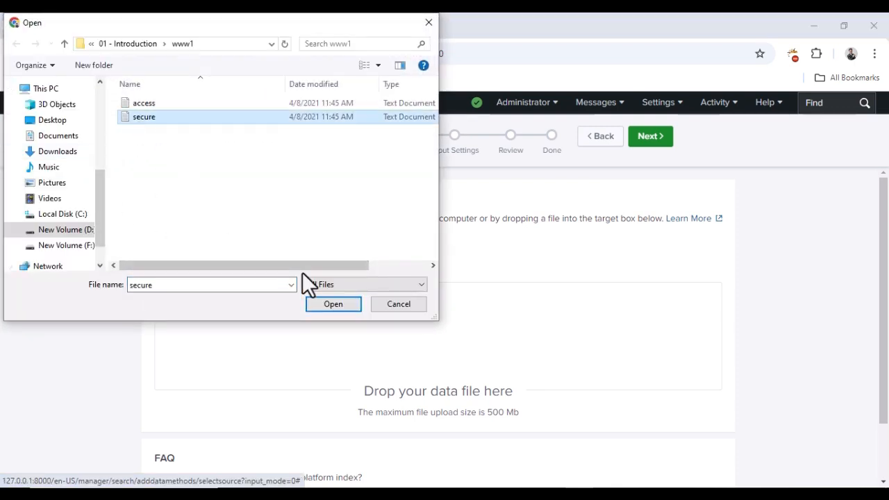
left_click(330, 306)
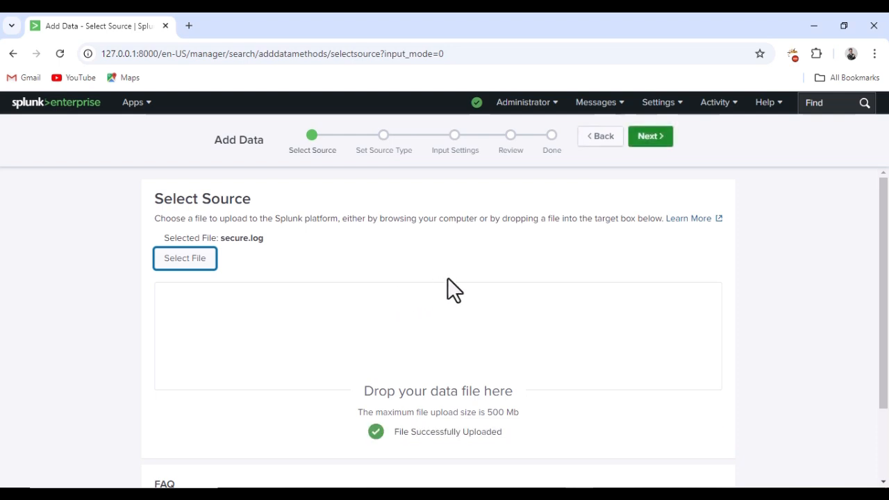
left_click(649, 138)
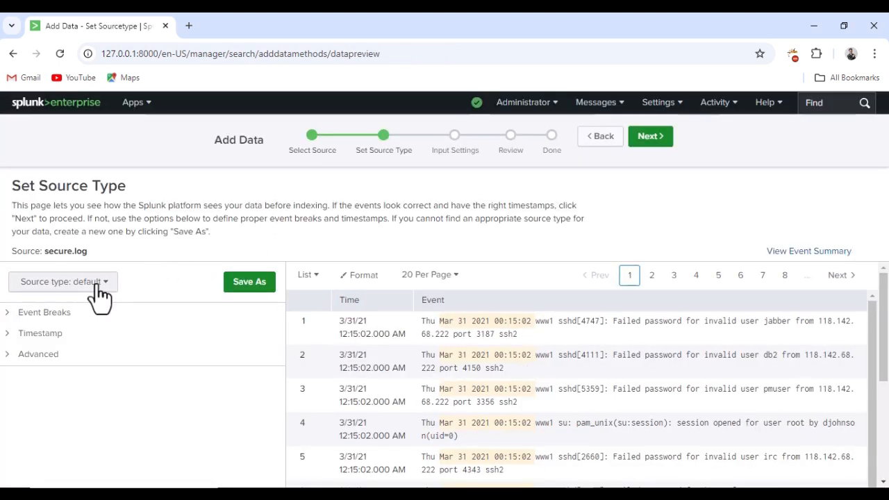
Step: Set the source type of secure.log to linux_secure and continue to the input settings
left_click(97, 292)
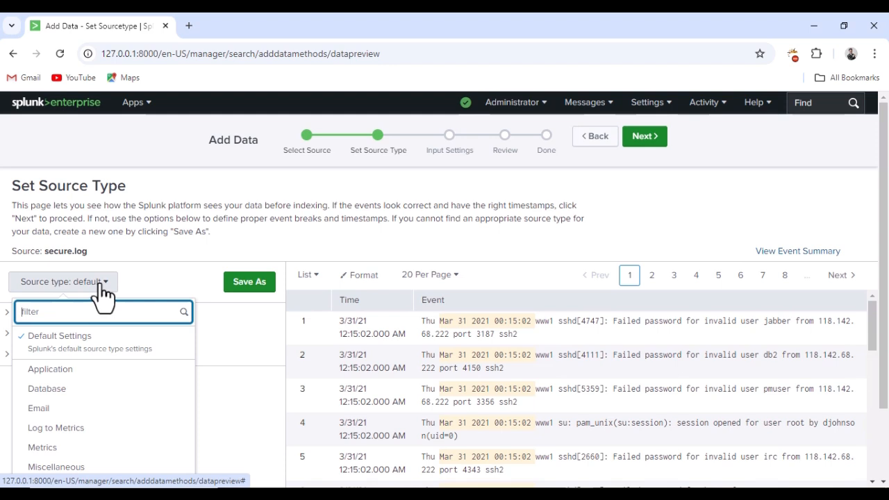
type("linux secu")
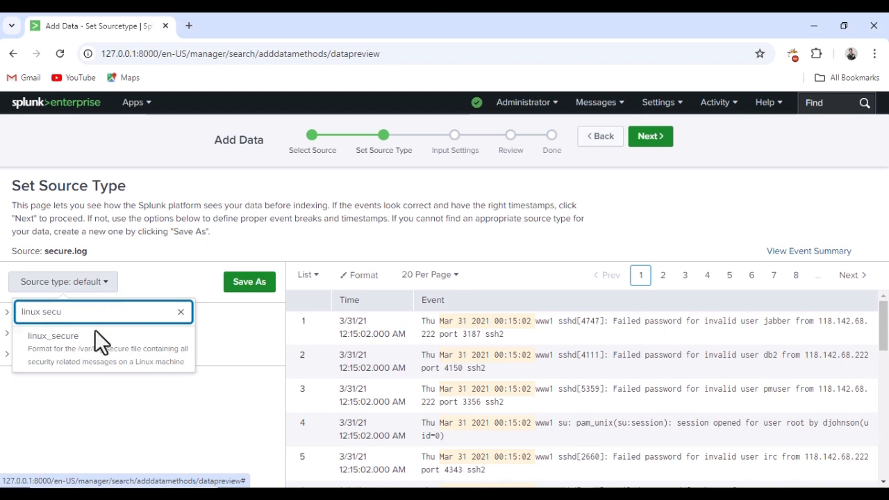
left_click(93, 354)
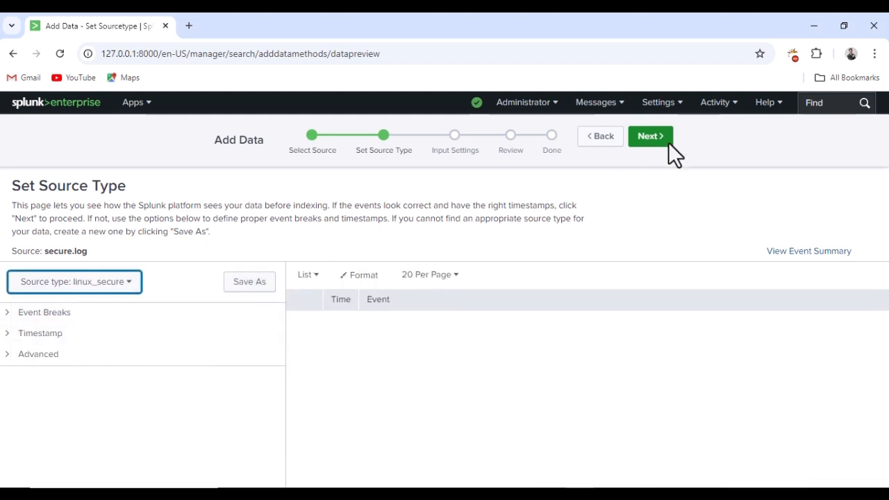
left_click(650, 137)
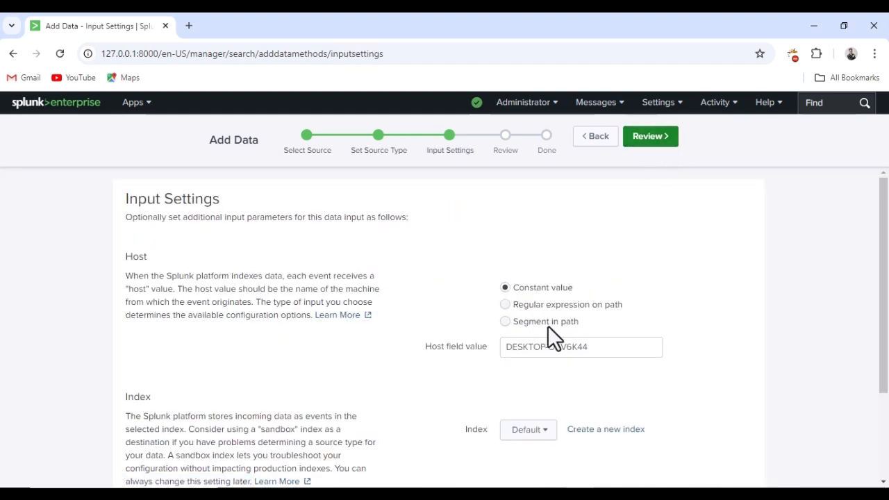
Step: Set the constant host field value for the secure.log input to web1
left_click_drag(592, 346, 475, 350)
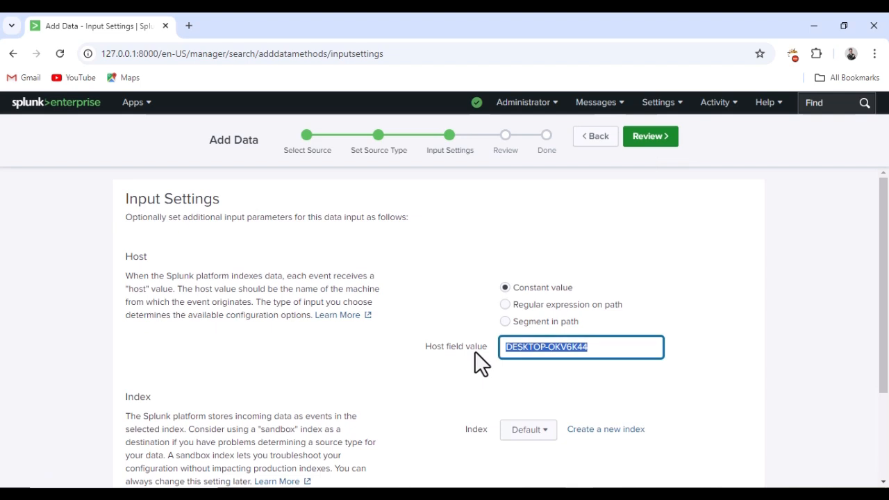
type("web")
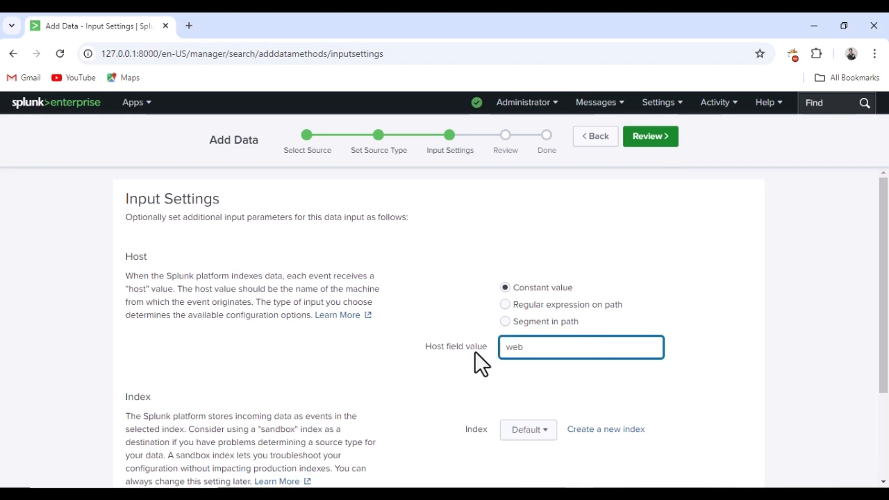
type("1")
Step: Create a new events index named security for the secure.log data and submit the upload after review
left_click(596, 431)
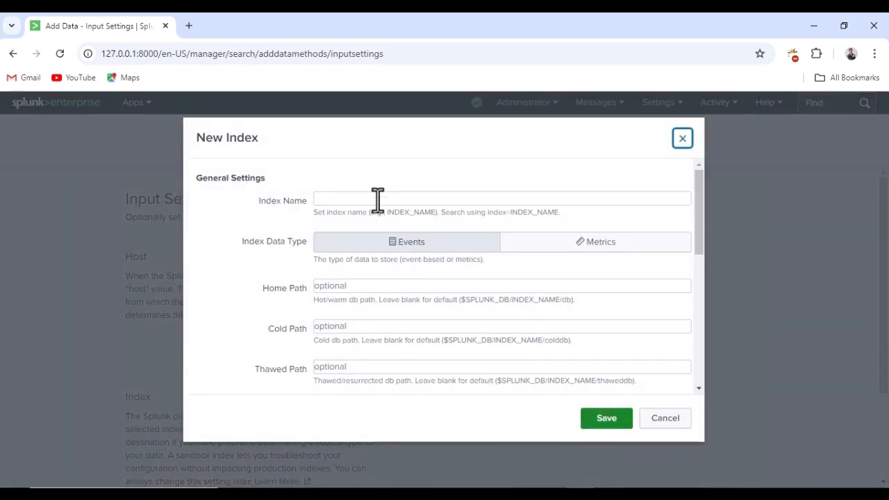
left_click(378, 198)
type("security")
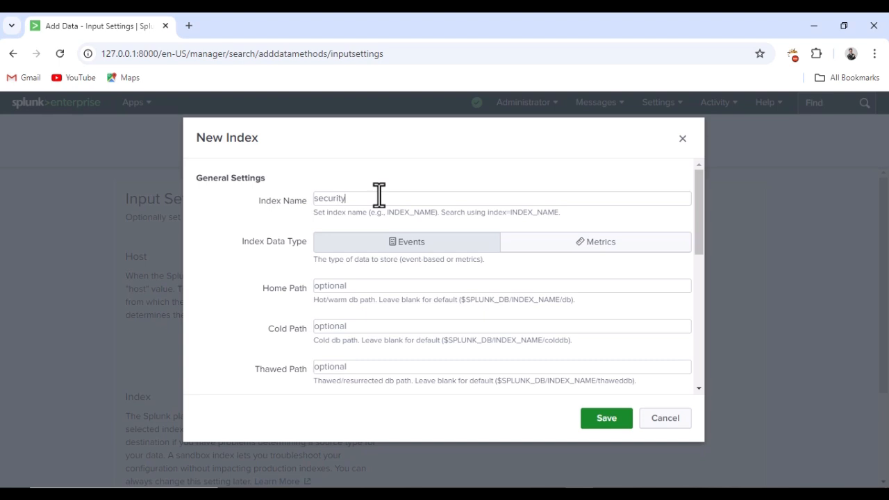
left_click(599, 420)
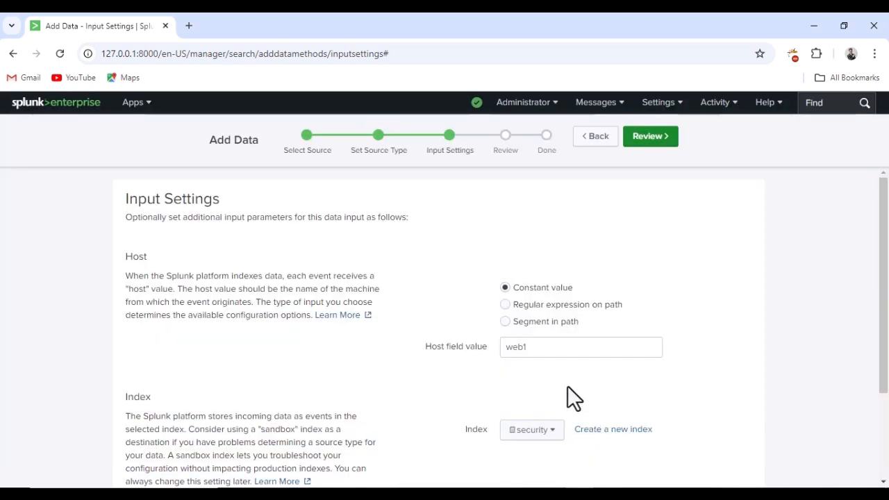
left_click(656, 139)
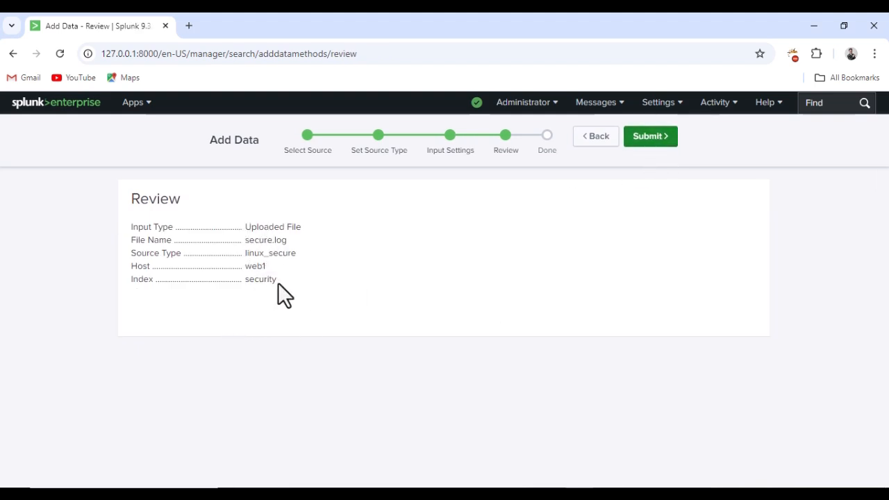
left_click(659, 144)
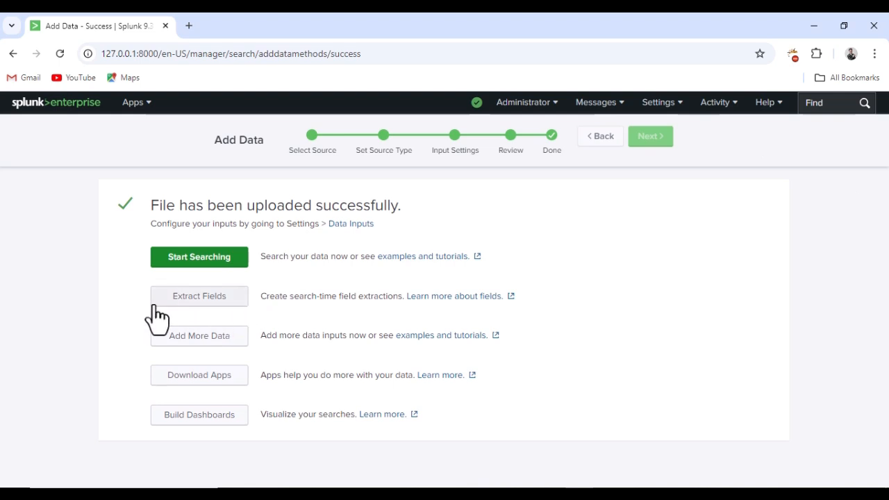
Step: Start another upload and select the access log file from the www2 folder as the source
left_click(209, 340)
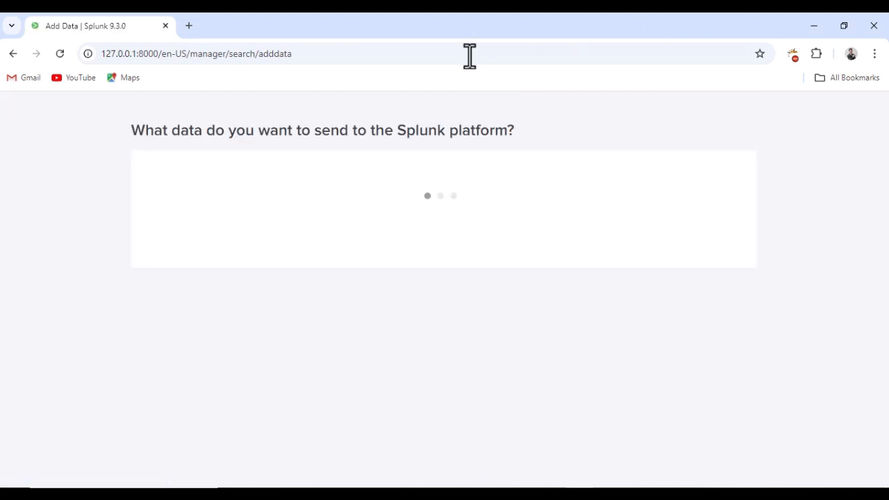
left_click(245, 284)
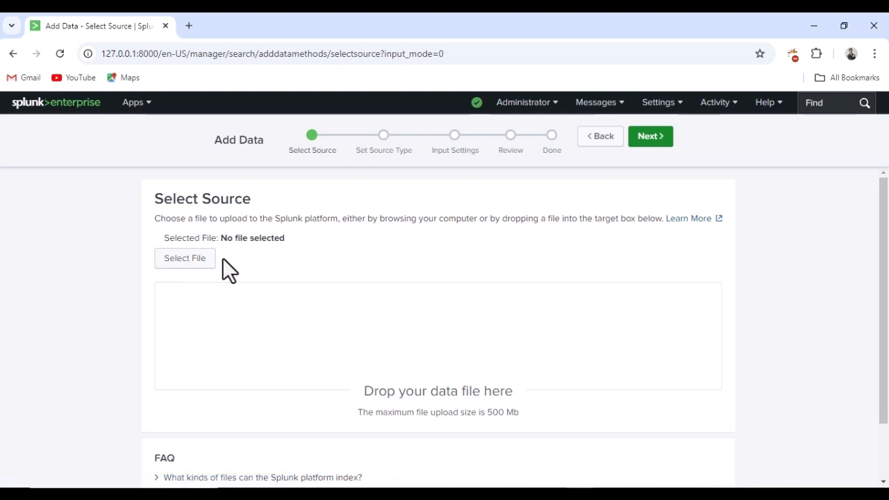
left_click(203, 263)
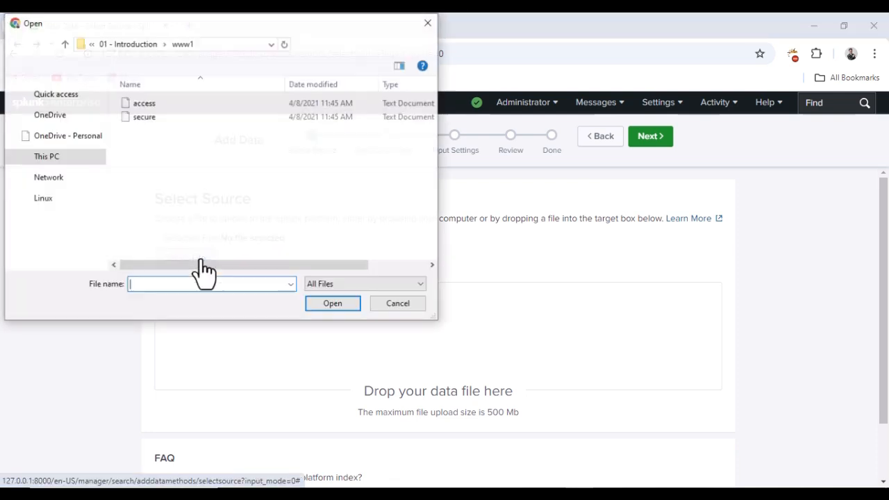
left_click(135, 45)
double_click(149, 116)
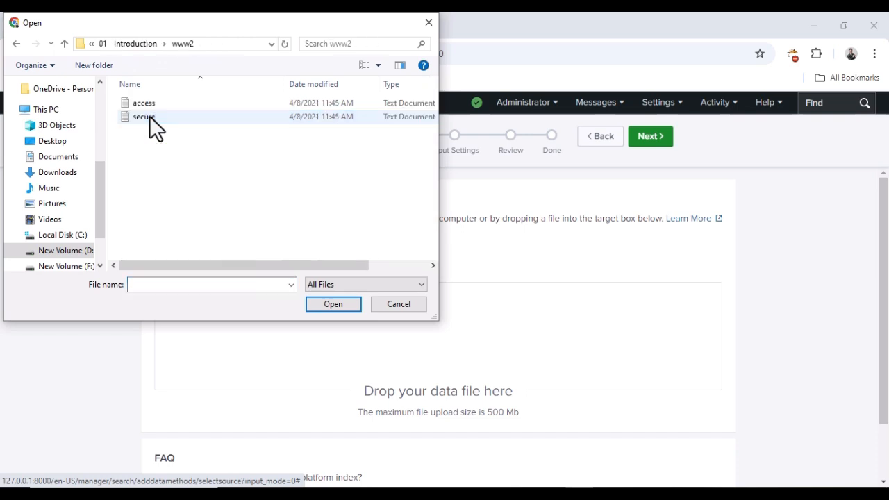
left_click(147, 101)
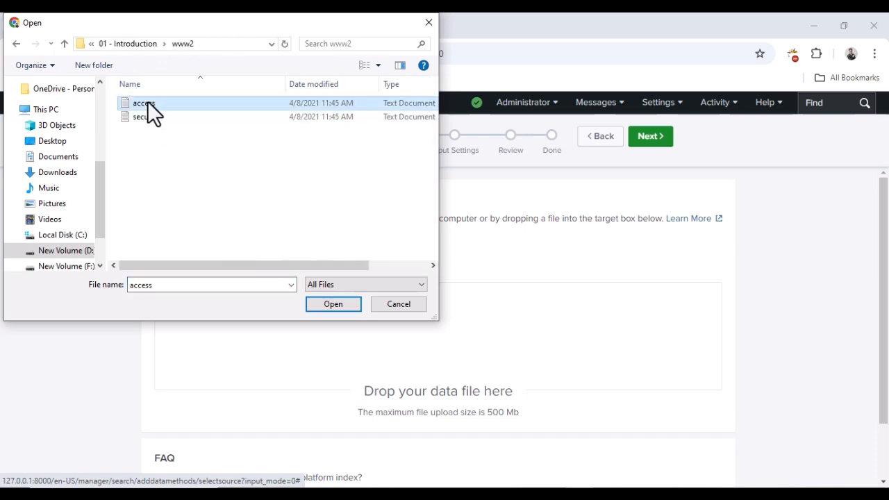
left_click(326, 304)
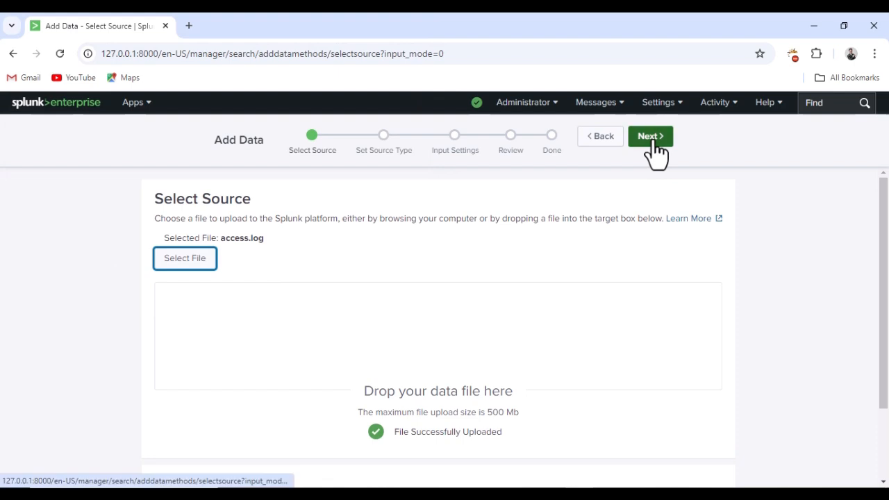
left_click(650, 139)
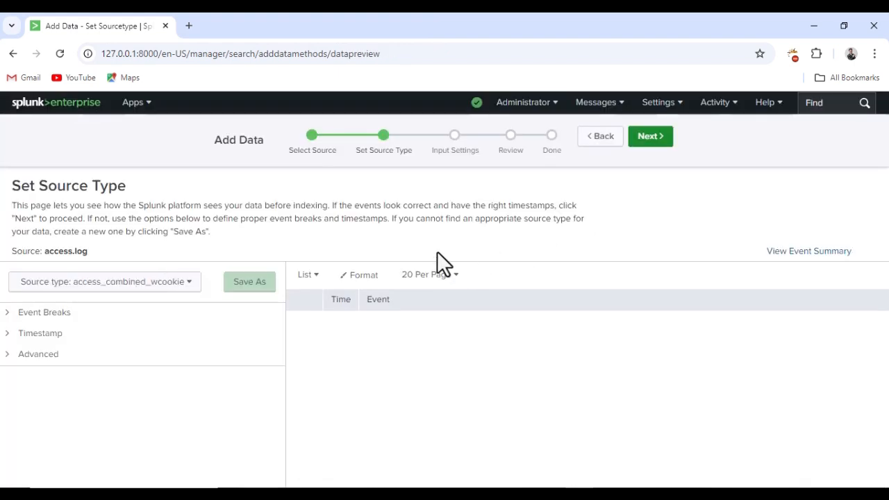
Step: Set the source type of the www2 access.log to access_combined and continue to the input settings
left_click(127, 285)
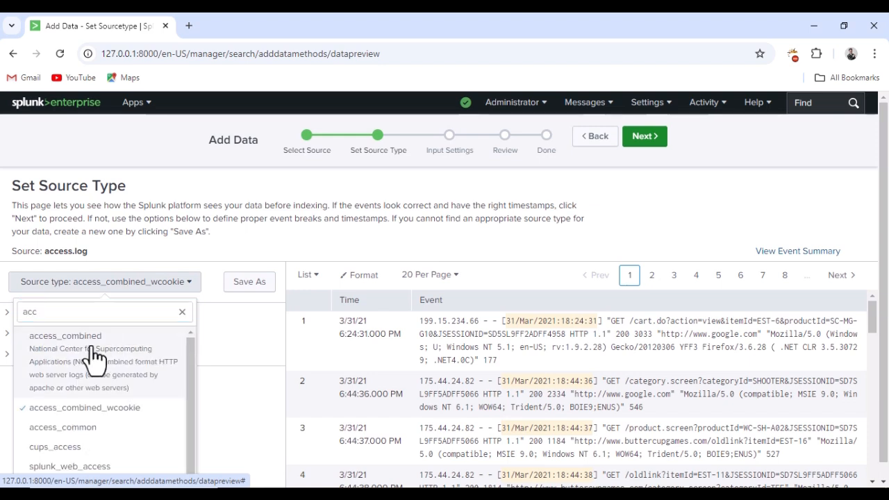
left_click(91, 347)
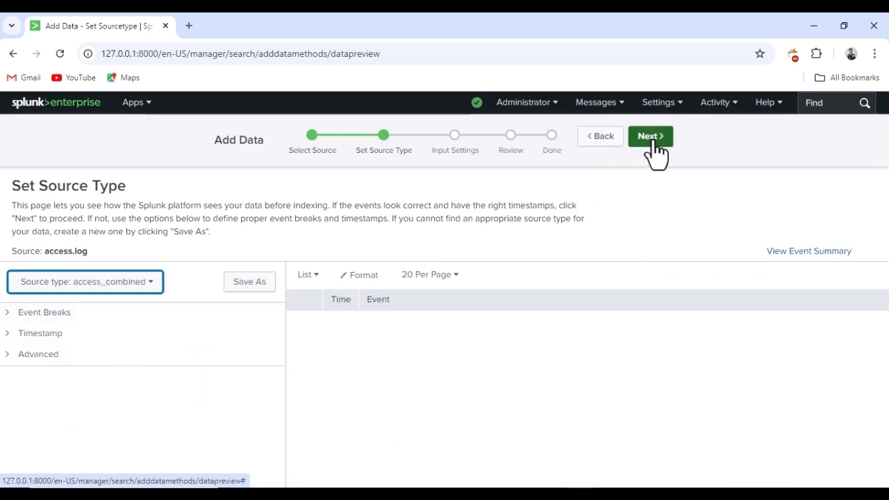
left_click(653, 139)
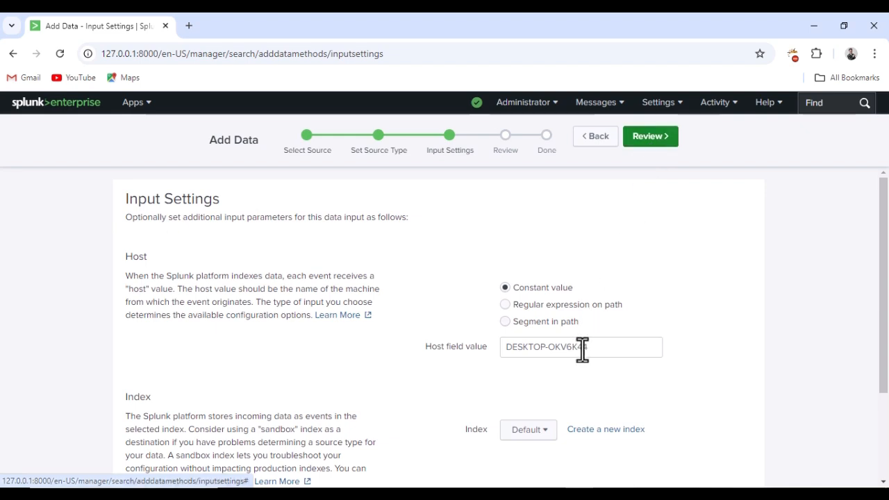
Step: Set the constant host field value to web2 and choose the web index for the www2 access.log
left_click_drag(596, 349, 460, 345)
type("w")
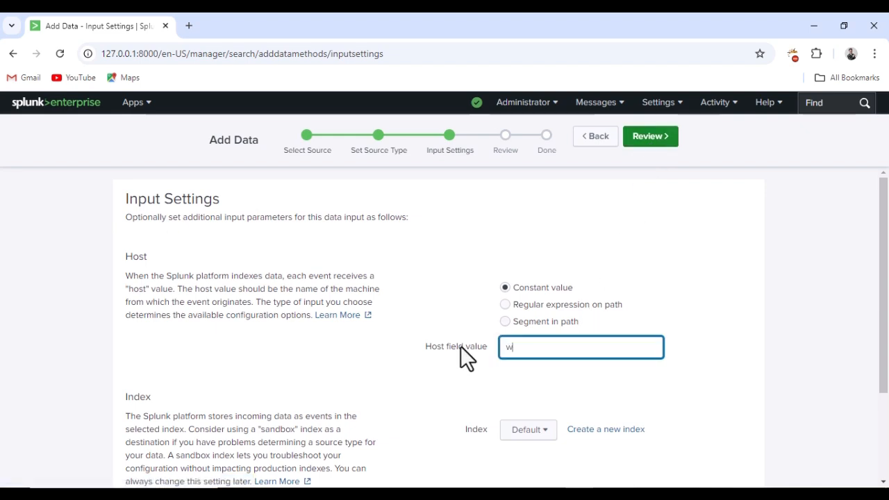
type("eb2")
left_click(544, 434)
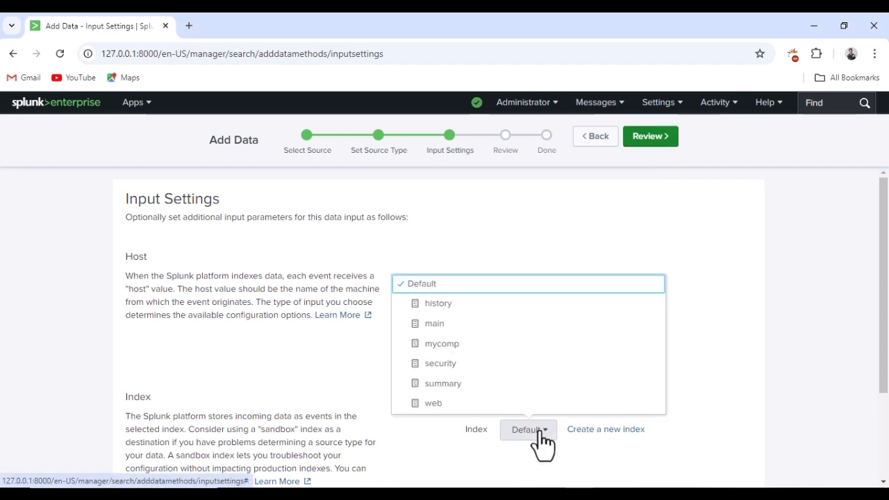
left_click(433, 404)
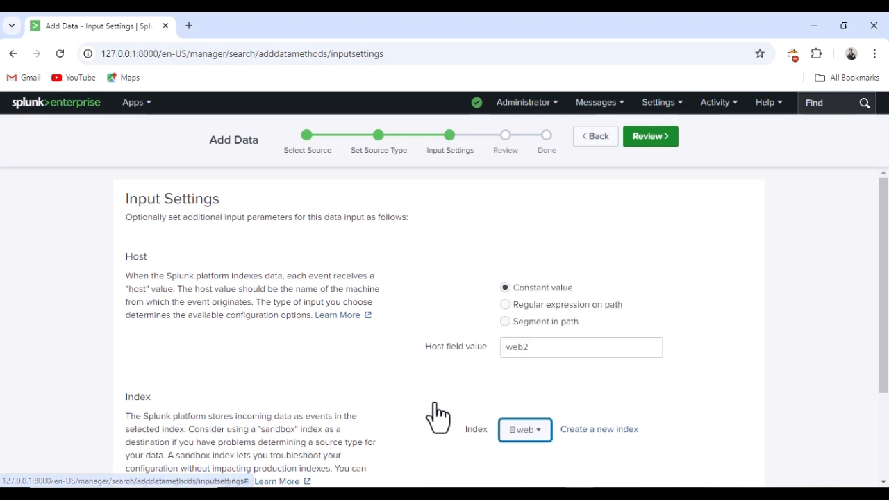
Step: Review the input summary for the www2 access.log and submit the upload
left_click(652, 137)
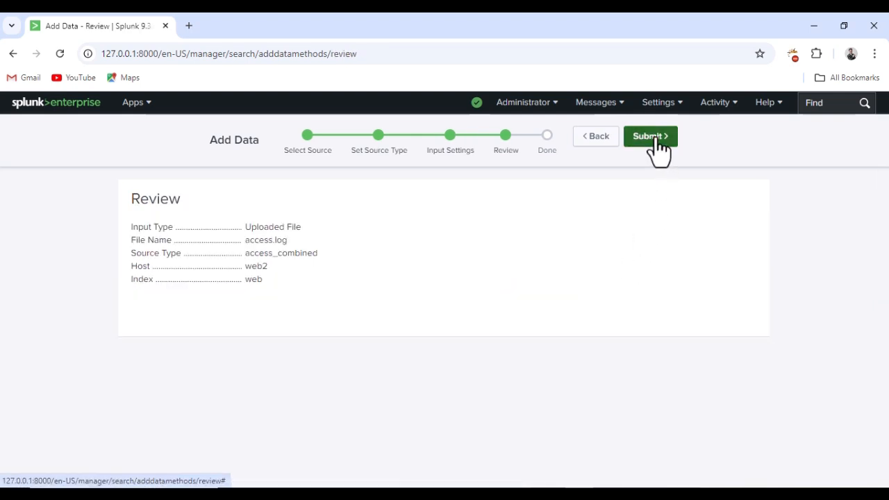
left_click_drag(244, 233, 264, 281)
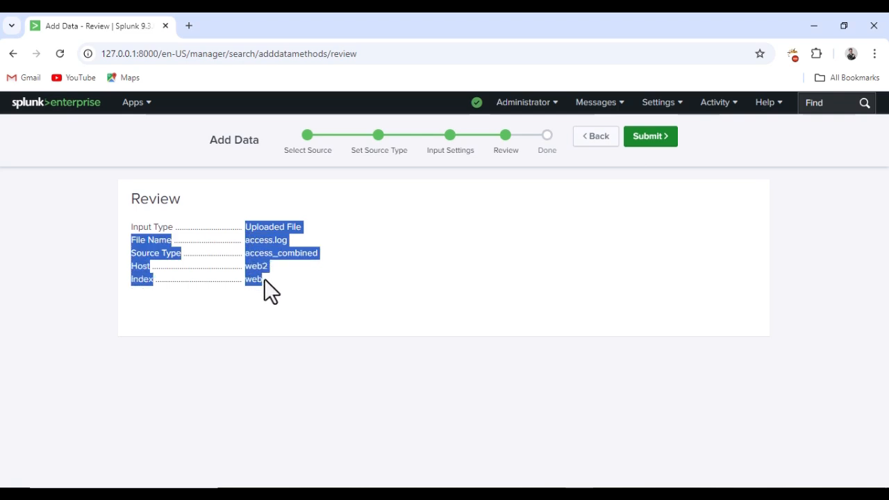
left_click(378, 272)
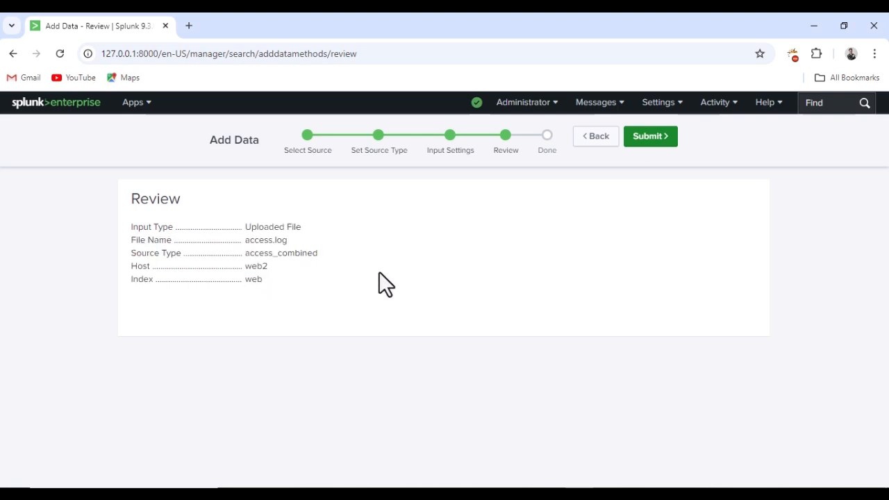
left_click(651, 142)
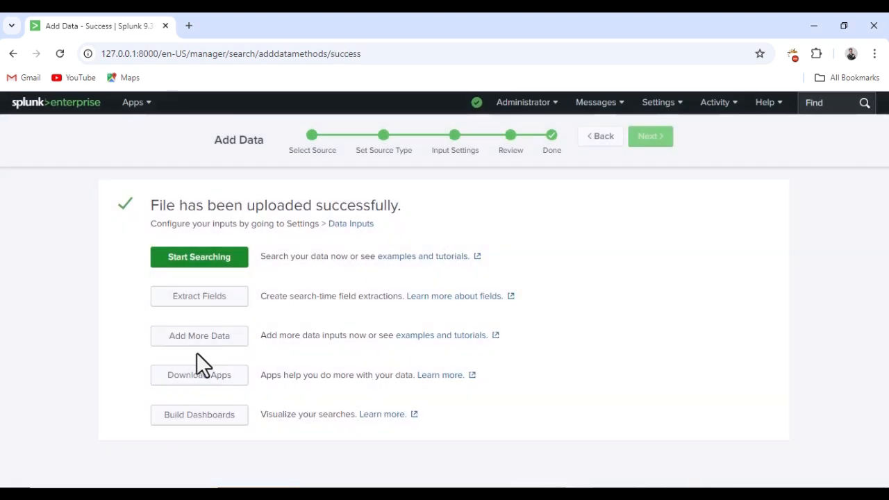
Step: Start another file upload with the secure log from the www2 folder as the source and proceed to the source type settings
left_click(185, 339)
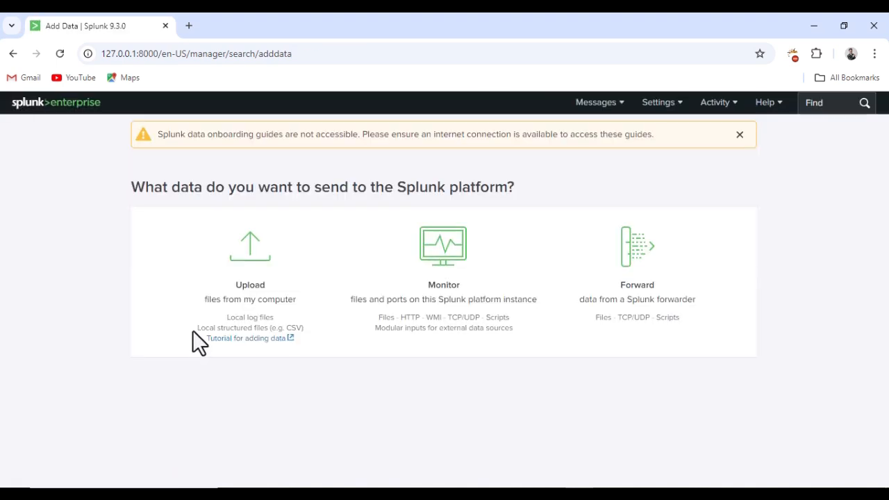
left_click(252, 280)
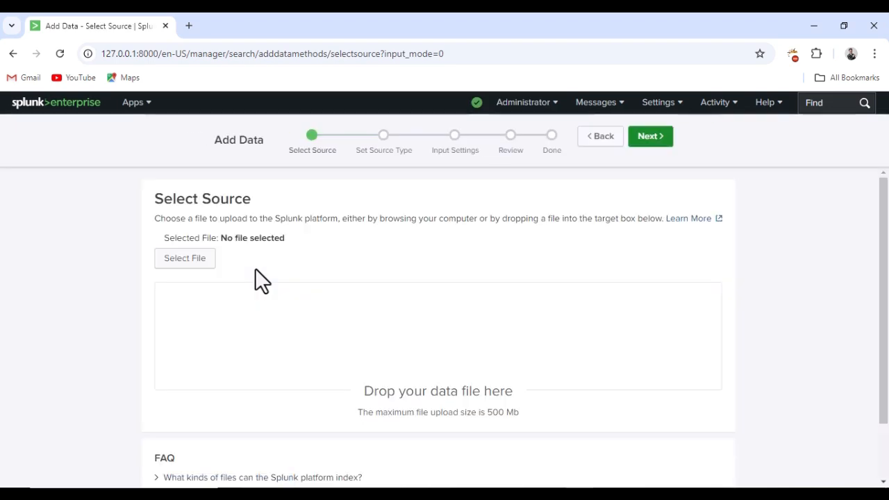
left_click(179, 263)
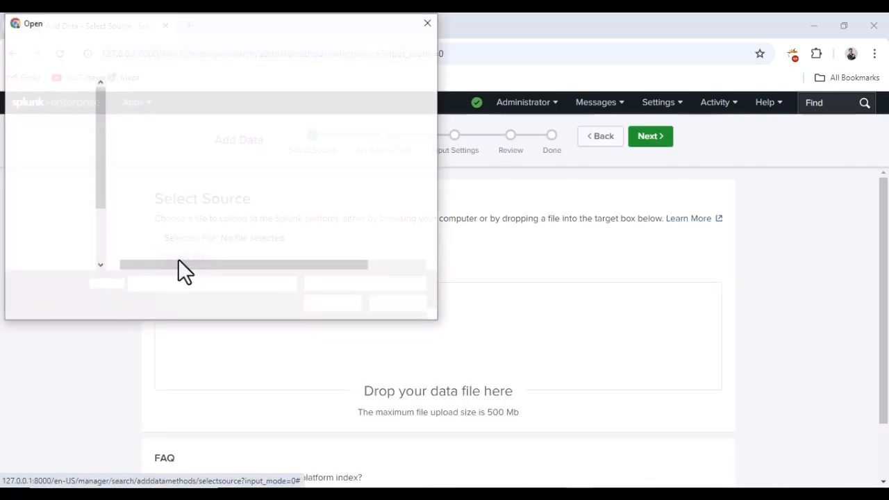
left_click(144, 117)
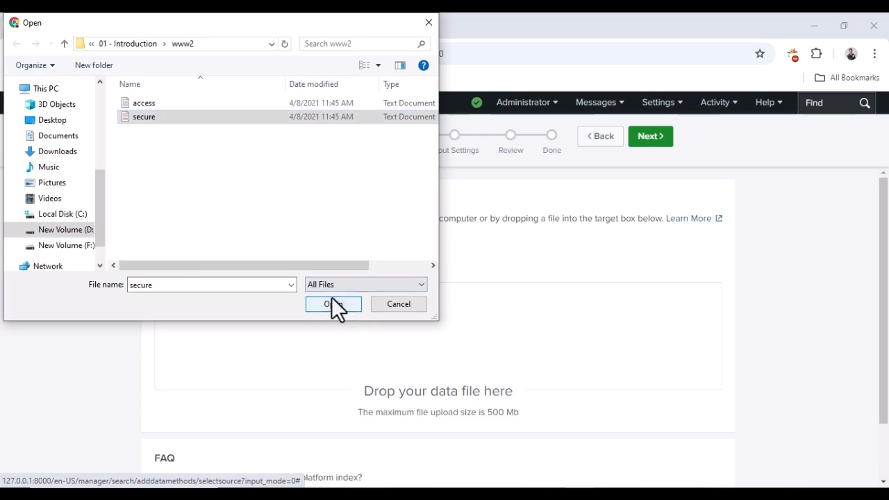
left_click(332, 304)
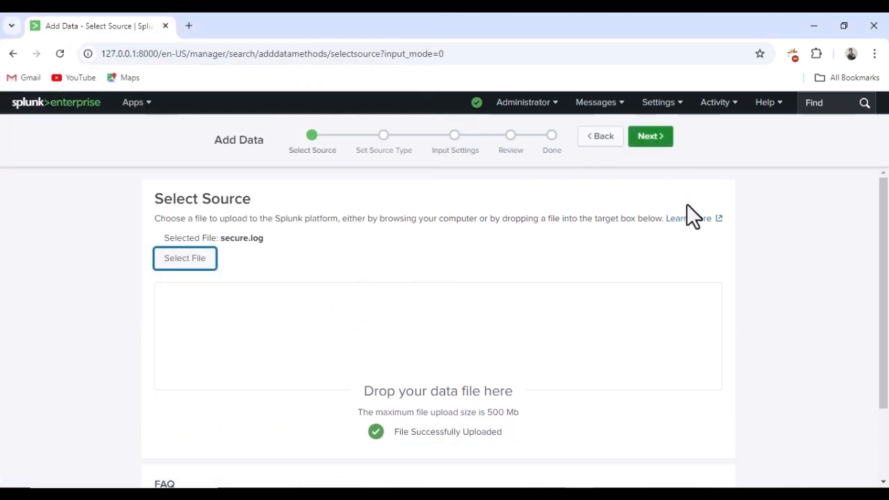
left_click(651, 139)
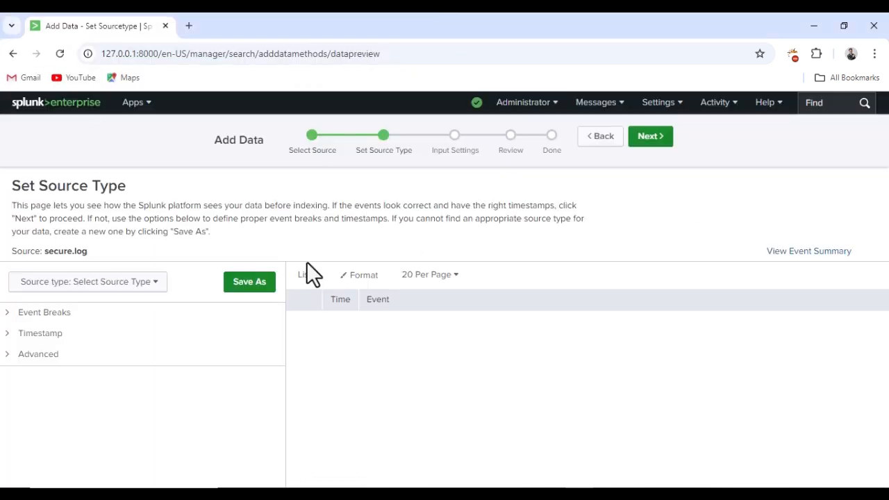
Step: Set the source type of the www2 secure.log to linux_secure and continue to the input settings
left_click(104, 284)
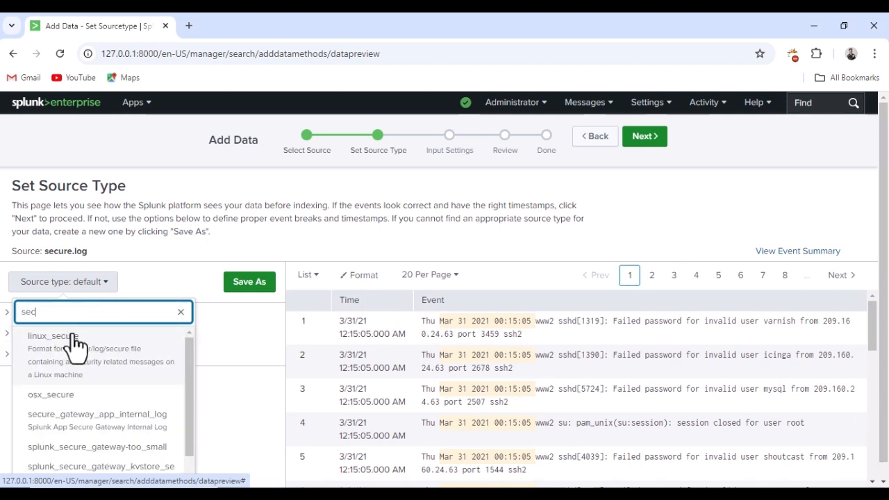
left_click(73, 338)
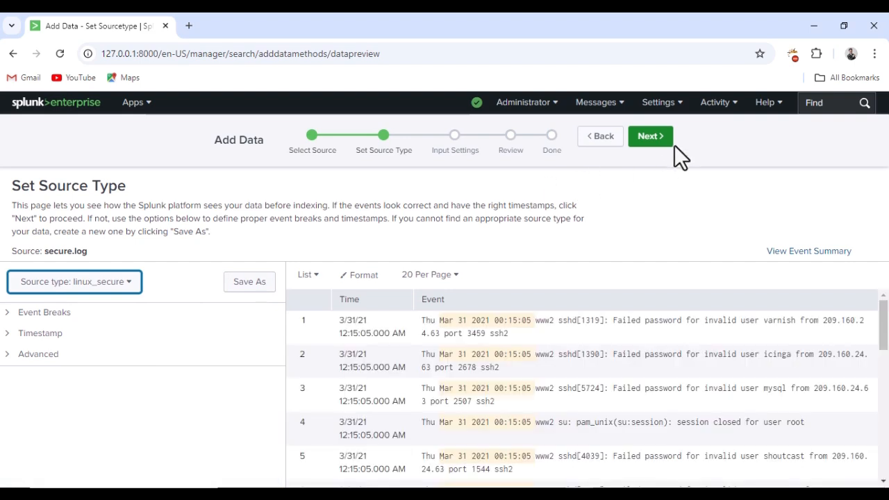
left_click(661, 145)
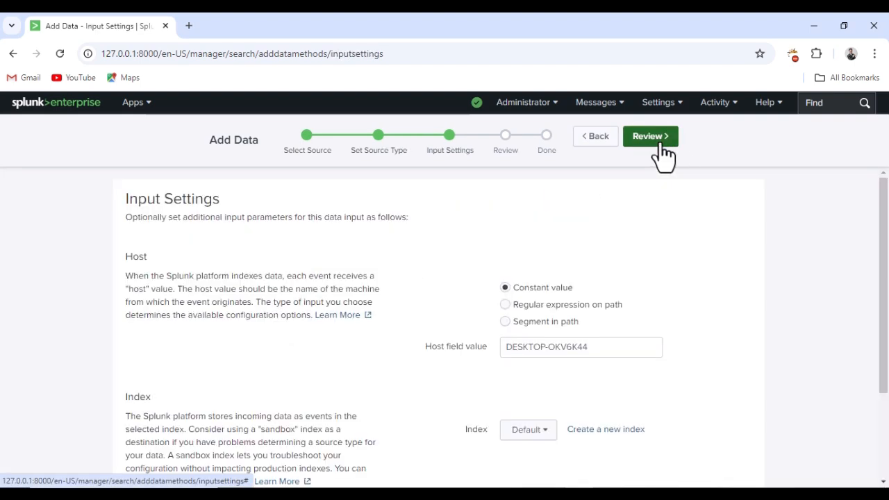
Step: Set the constant host field value to web2 and choose the security index for the www2 secure.log
left_click_drag(611, 345, 470, 341)
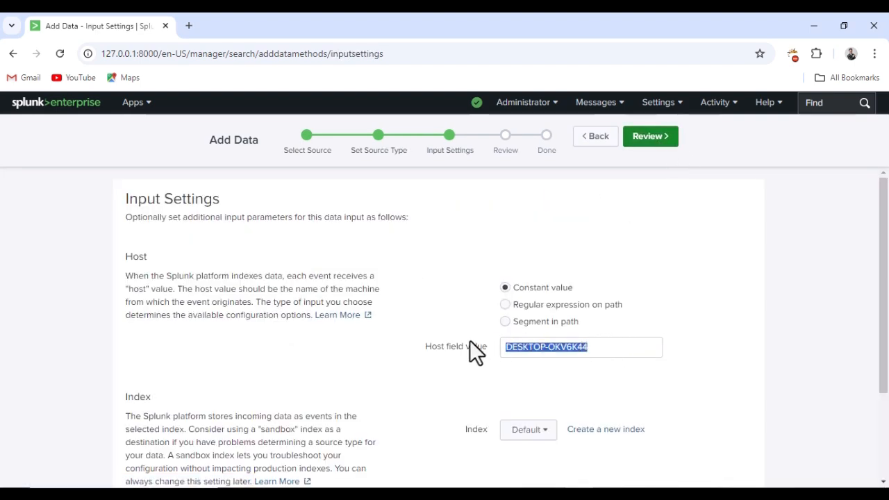
type("web2")
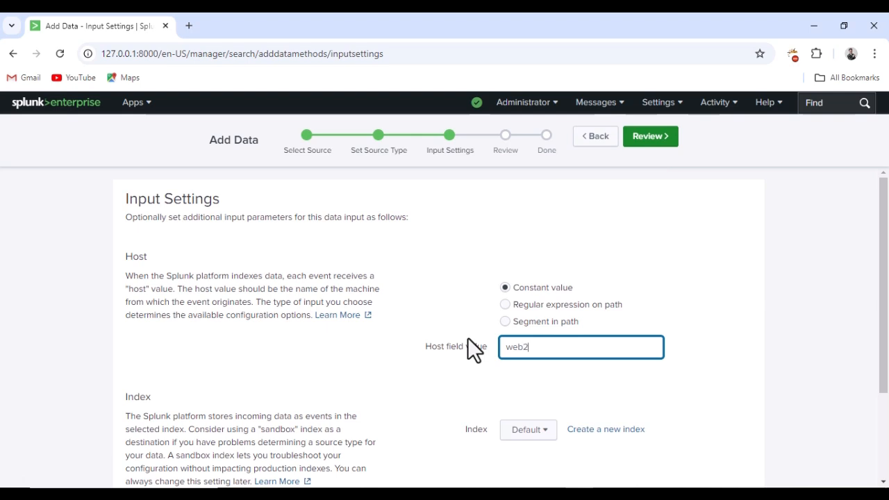
left_click(532, 430)
scroll(479, 406, "down", 2)
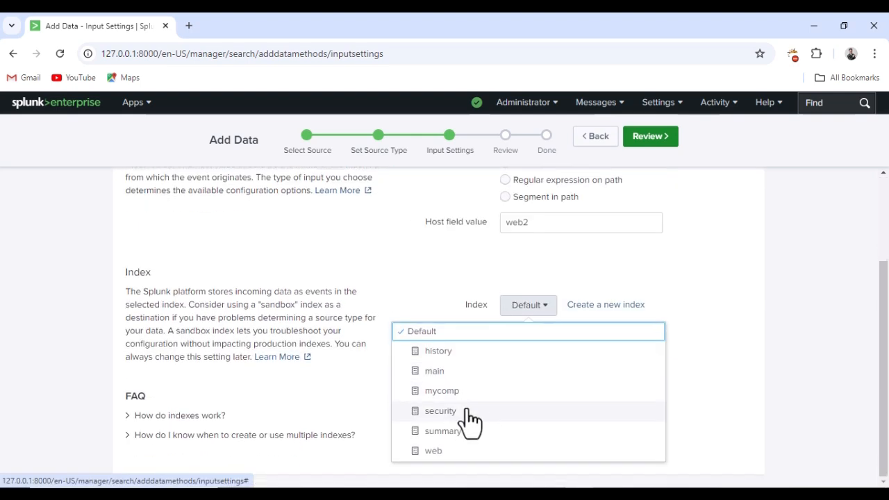
left_click(445, 411)
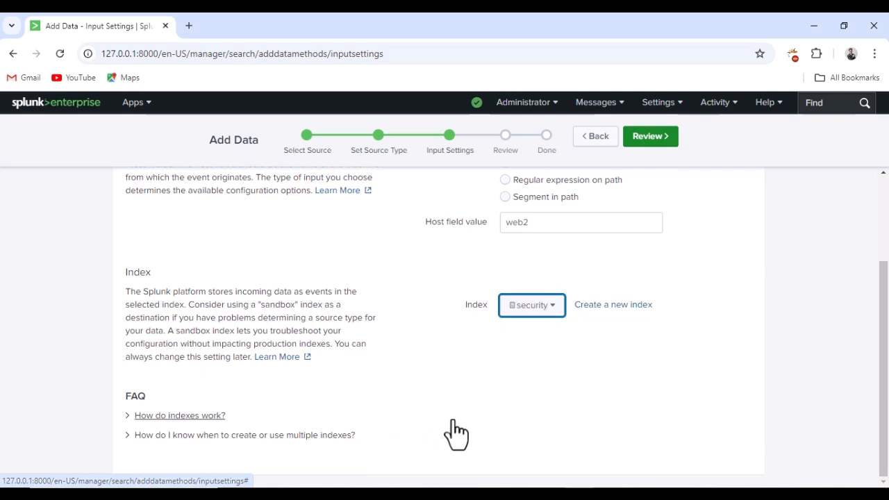
Step: Review the input summary for the www2 secure.log and submit the upload
scroll(639, 292, "up", 1)
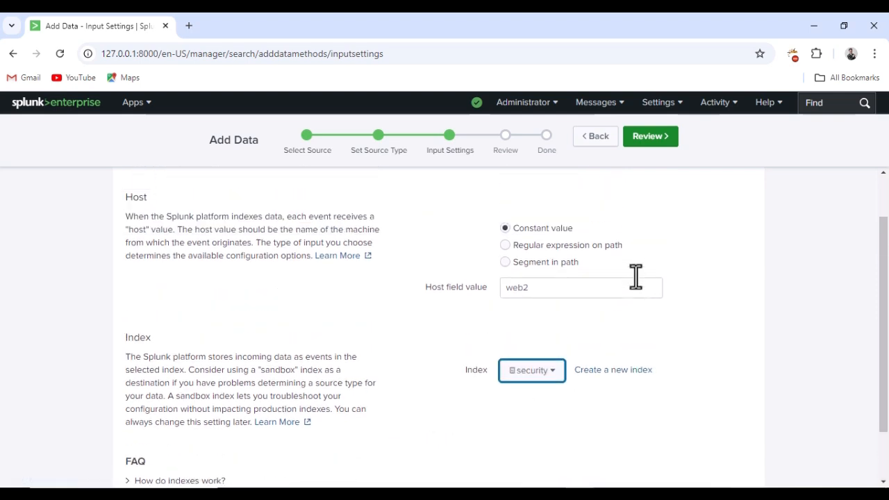
left_click(650, 142)
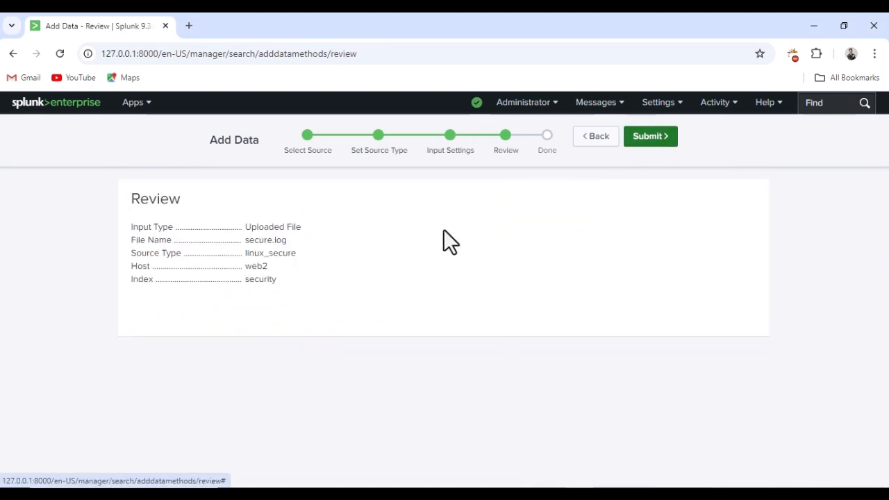
left_click_drag(250, 233, 271, 282)
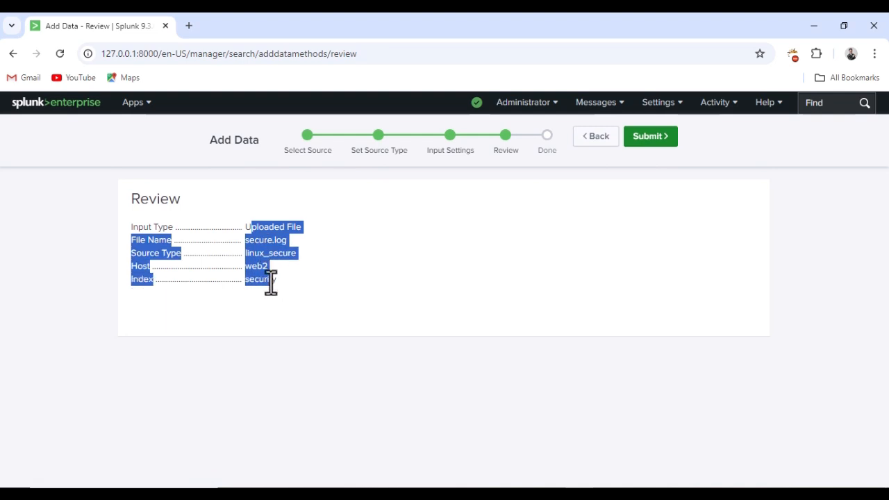
left_click(653, 143)
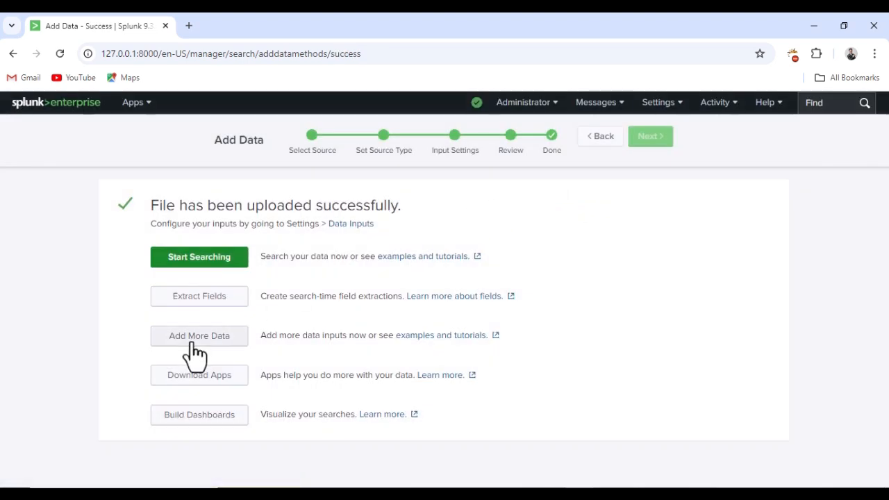
Step: Start another file upload with the access log from the www3 folder as the source and proceed to the source type settings
left_click(195, 342)
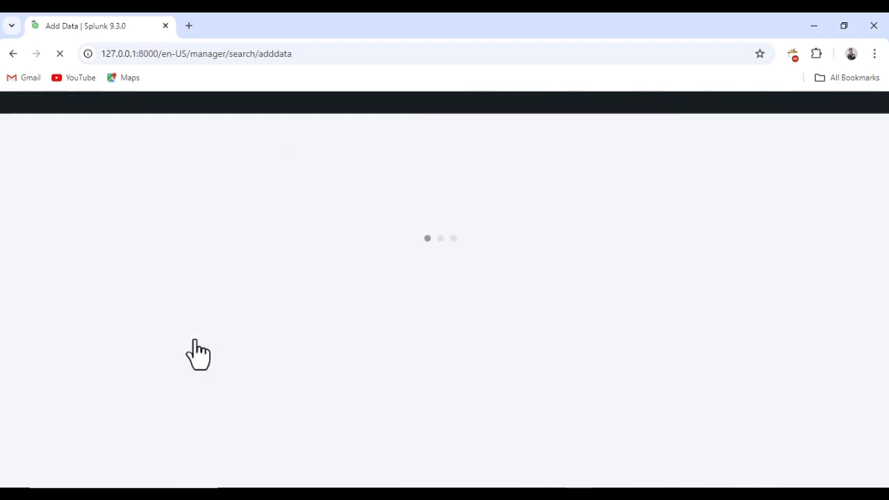
left_click(237, 267)
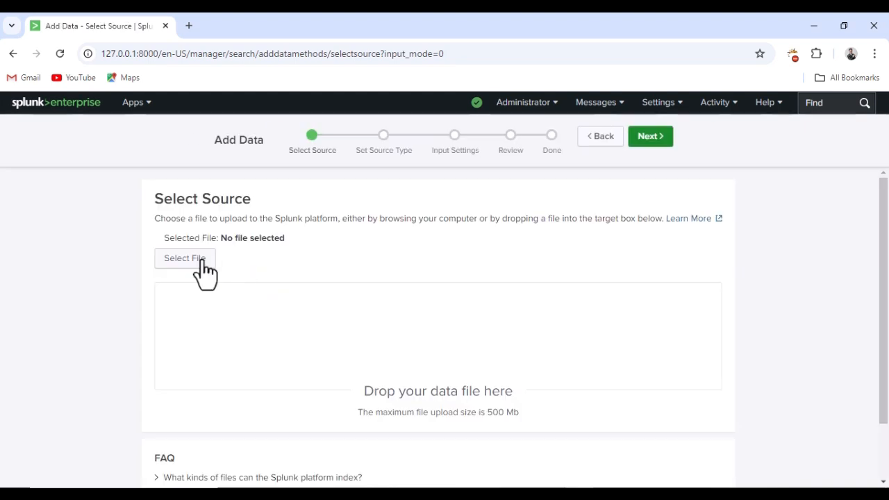
left_click(185, 263)
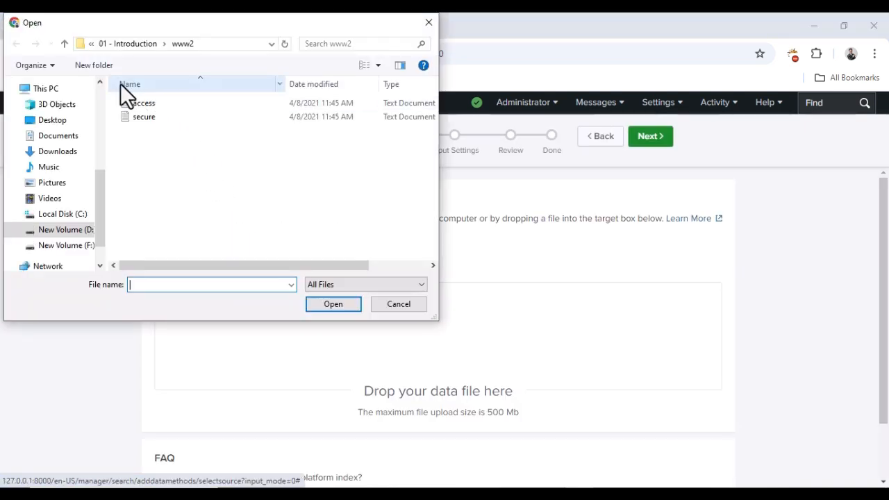
left_click(125, 45)
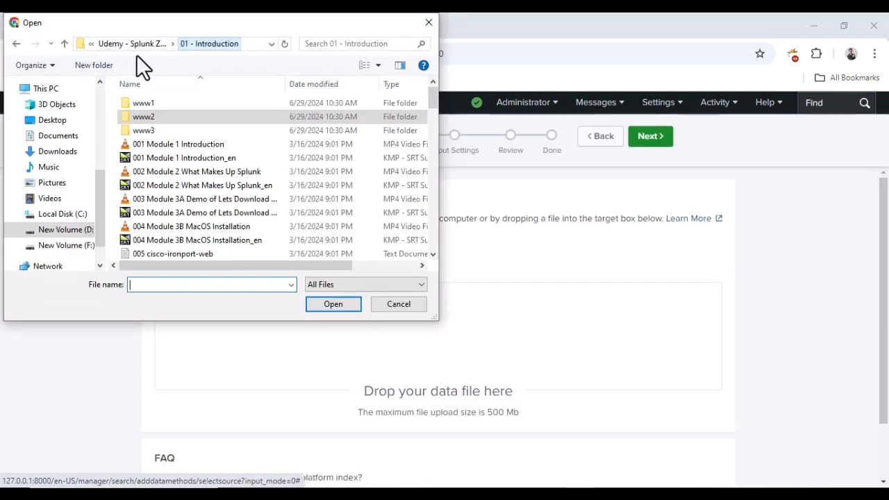
double_click(154, 135)
left_click(145, 103)
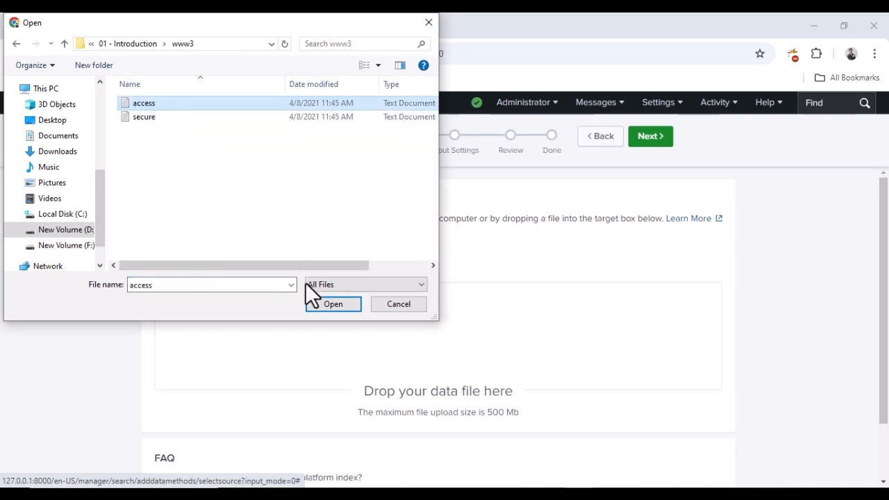
left_click(333, 304)
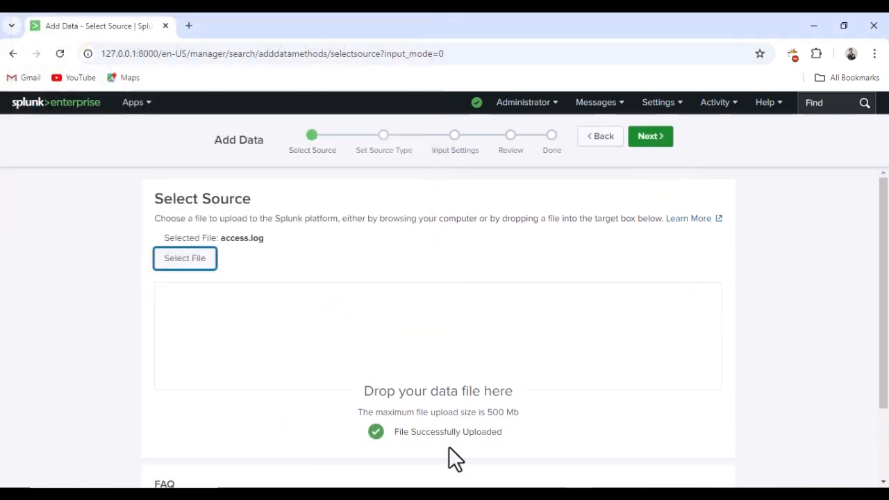
left_click(644, 139)
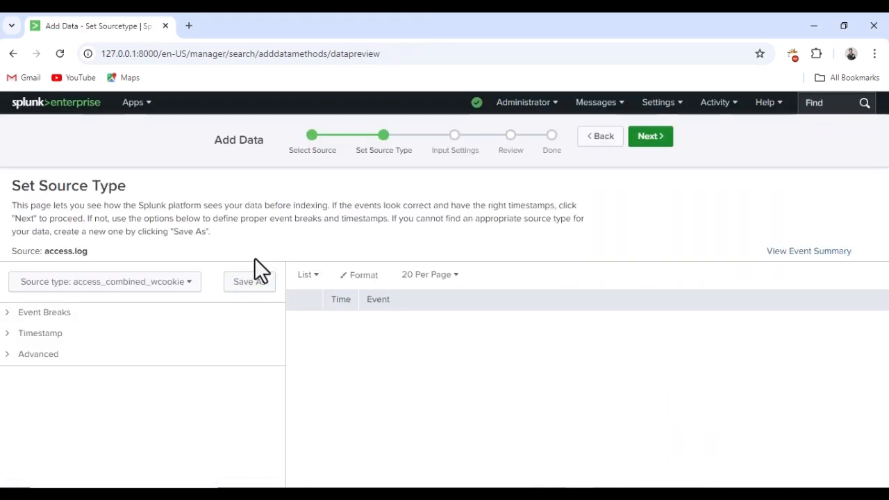
Step: Set the source type of the www3 access.log to access_combined and continue to the input settings
left_click(143, 286)
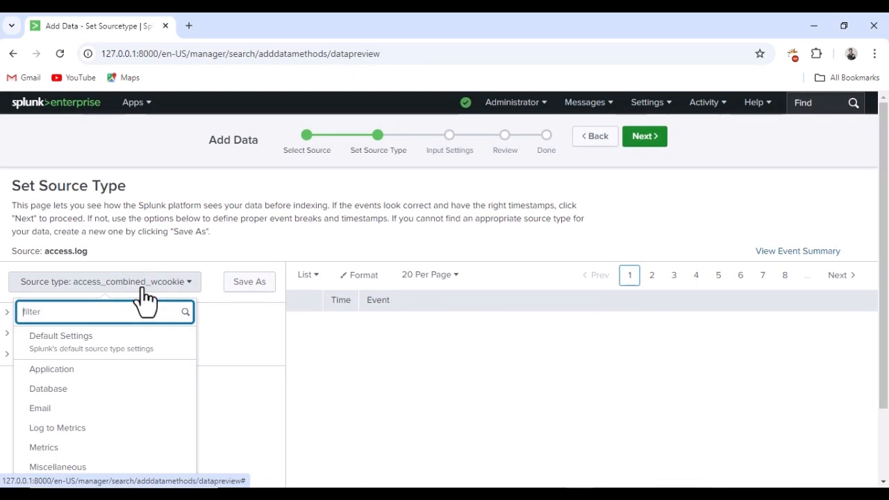
type("acces")
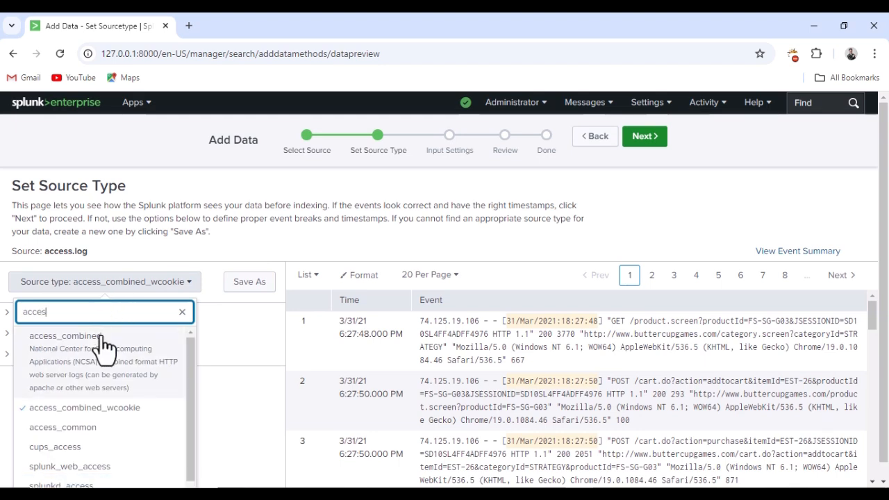
left_click(95, 339)
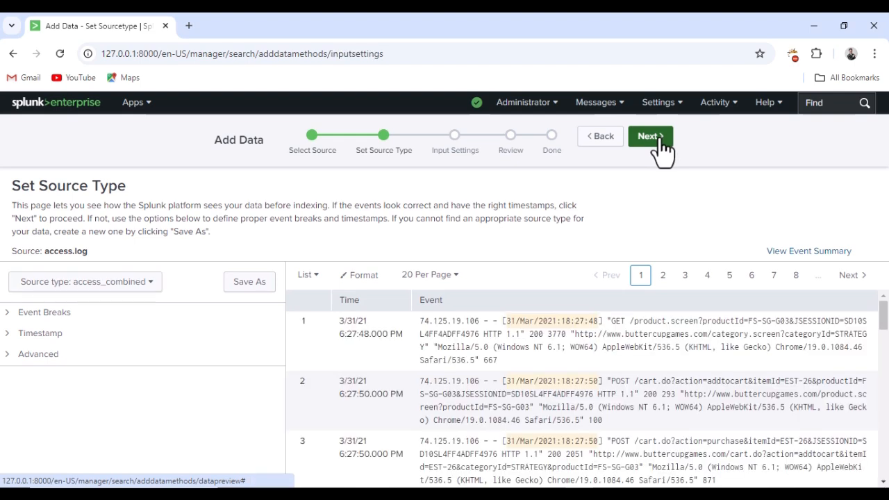
left_click(661, 138)
Step: Set the constant host field value to web3 and choose the web index for the www3 access.log
left_click_drag(611, 356, 449, 347)
type("web")
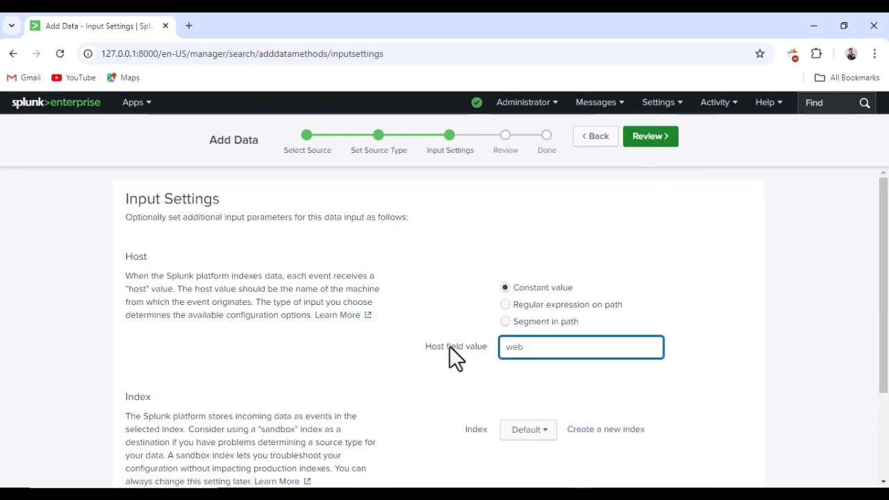
type("3")
left_click(530, 430)
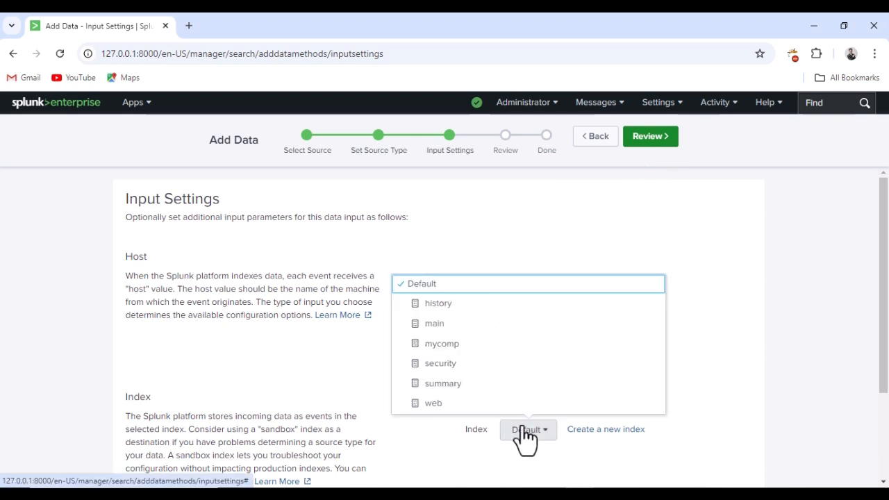
left_click(433, 404)
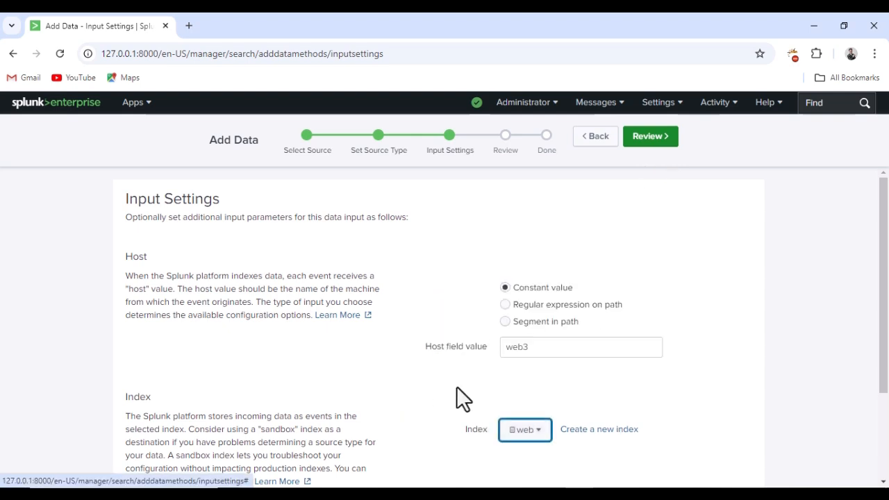
Step: Review the input summary for the www3 access.log and submit the upload
left_click(653, 143)
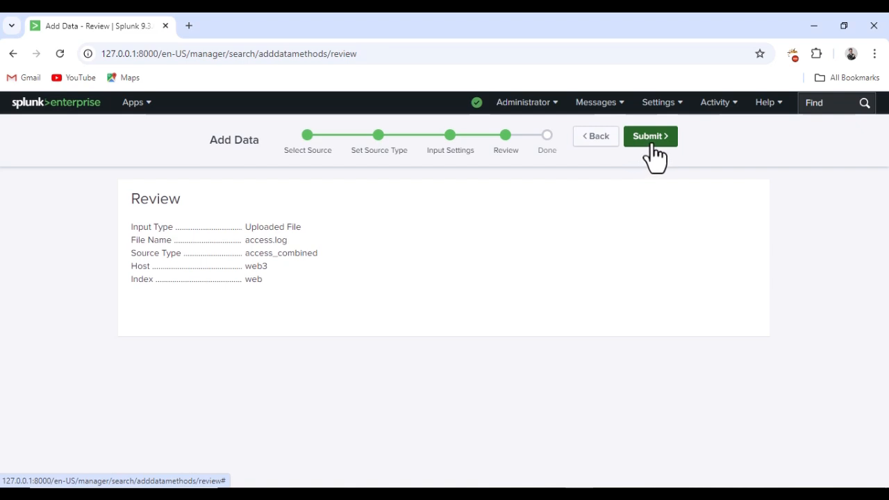
left_click_drag(170, 232, 327, 303)
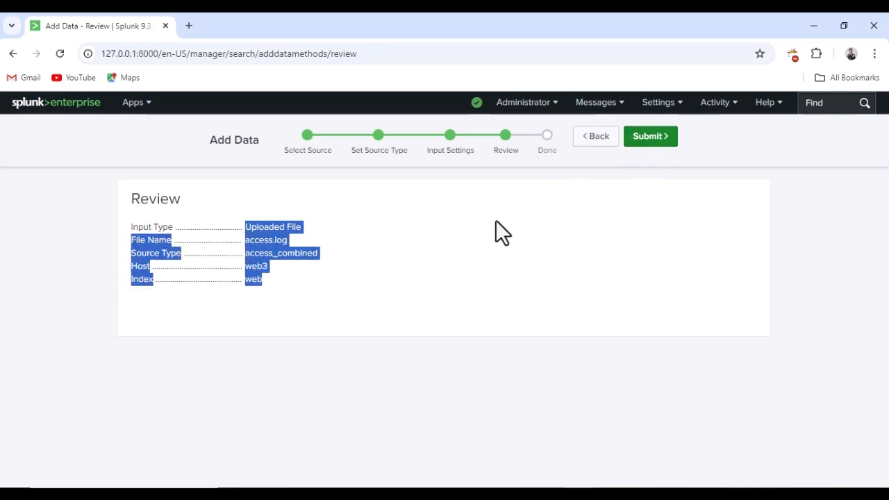
left_click(671, 139)
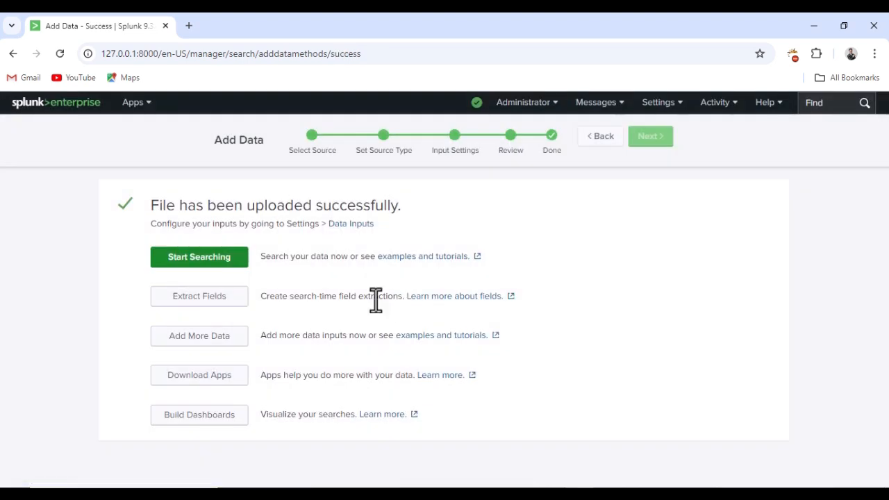
Step: Start another file upload with the secure log from the www3 folder as the source and proceed to the source type settings
left_click(190, 339)
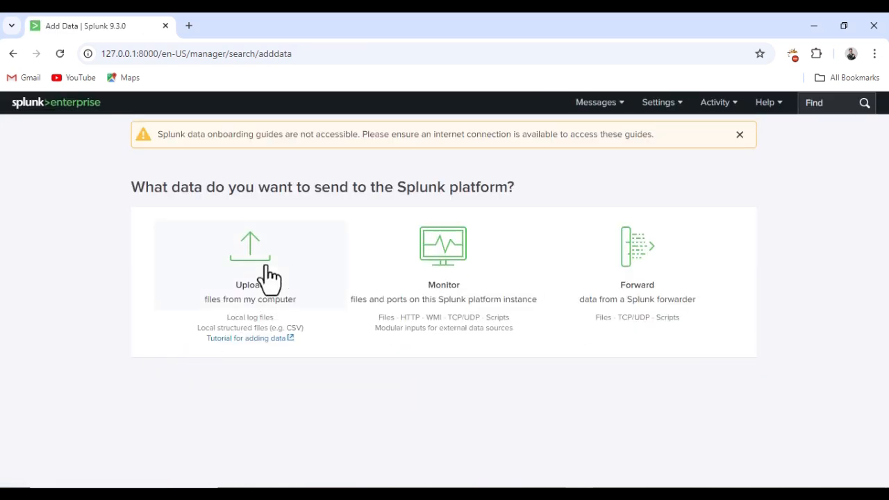
left_click(267, 282)
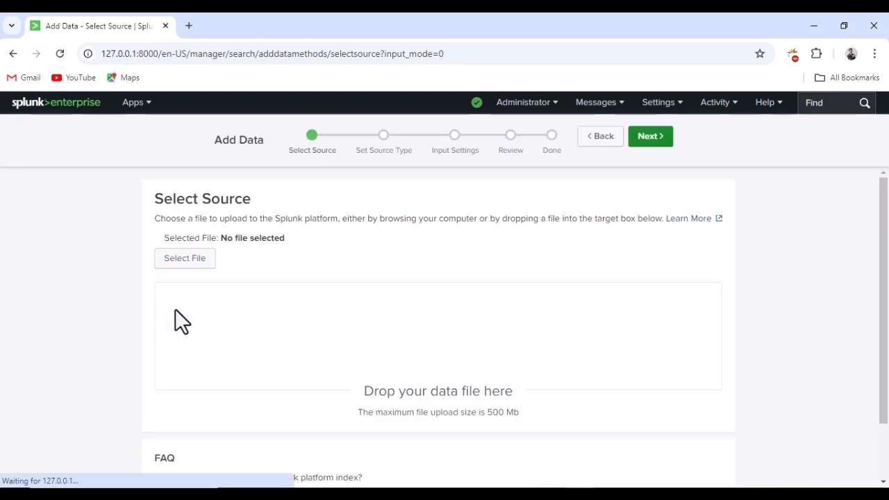
left_click(190, 262)
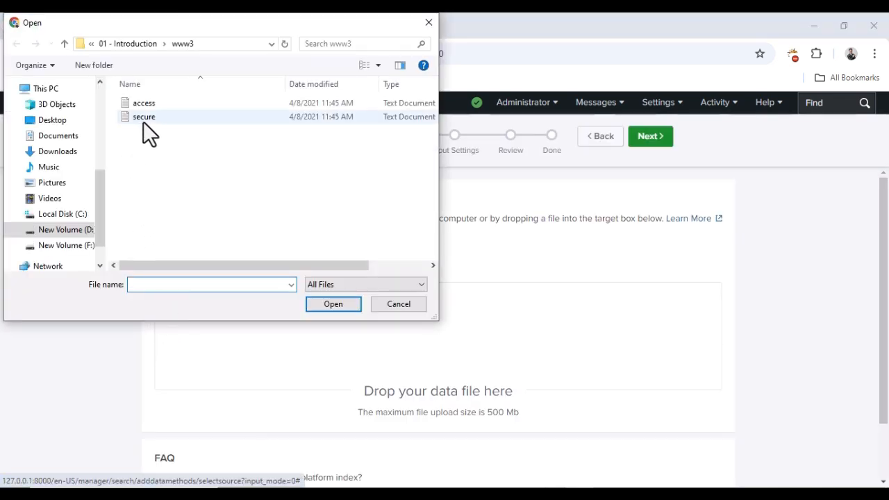
left_click(144, 118)
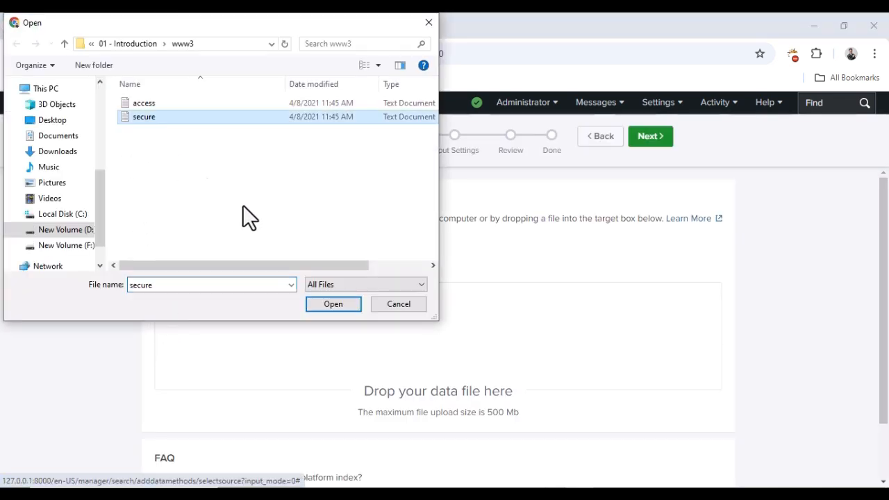
left_click(338, 305)
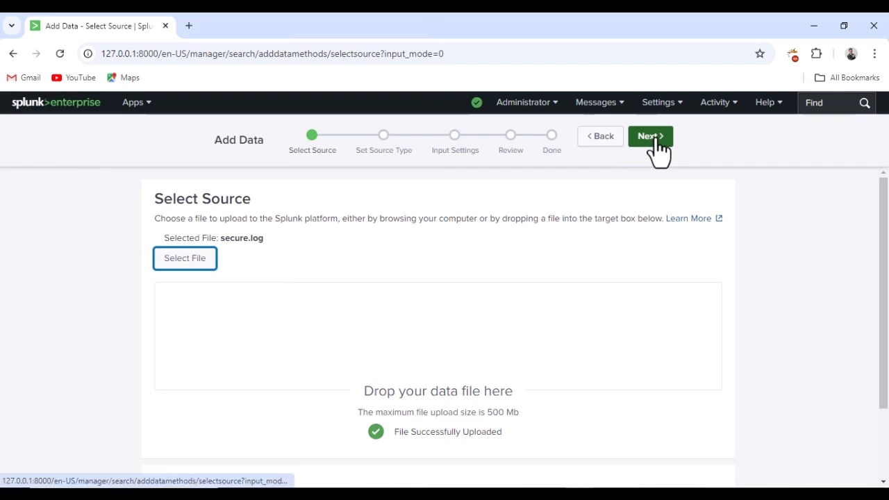
left_click(652, 139)
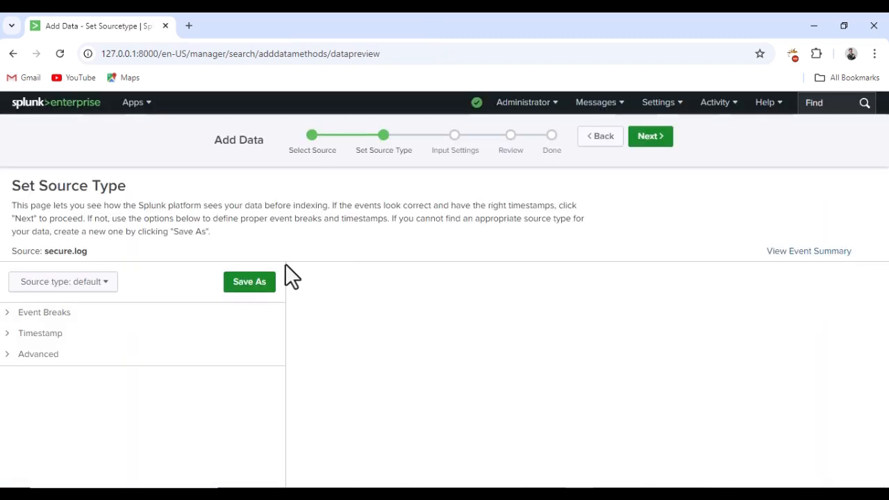
Step: Set the source type of the www3 secure.log to linux_secure and continue to the input settings
left_click(87, 285)
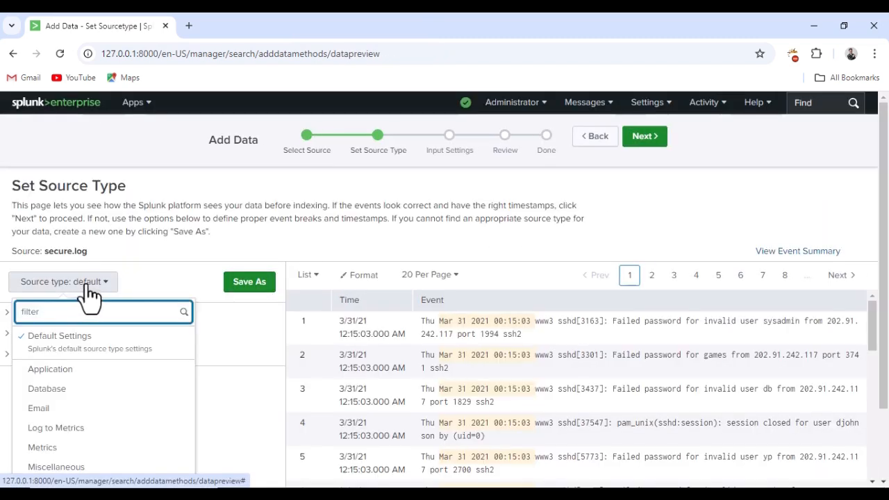
type("sec")
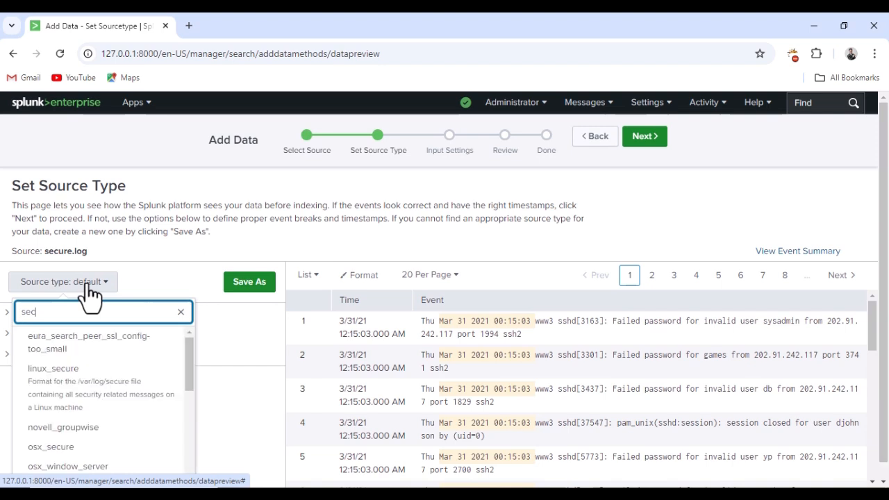
left_click(78, 347)
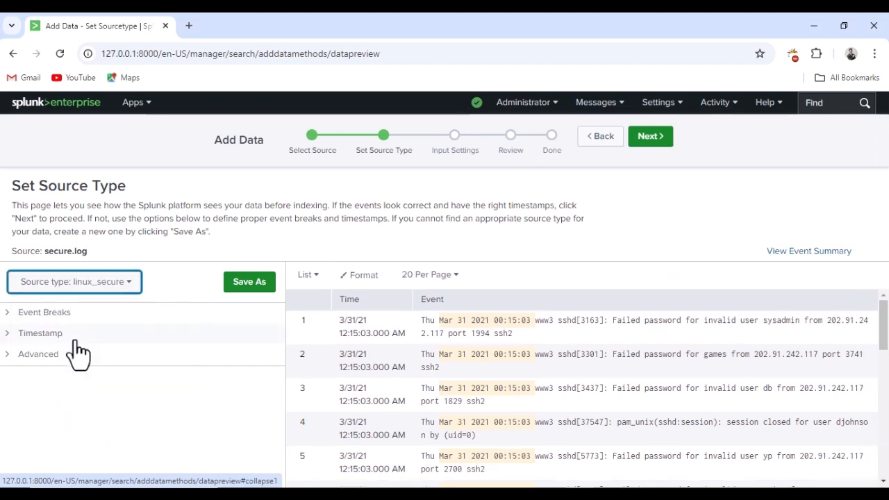
left_click(661, 136)
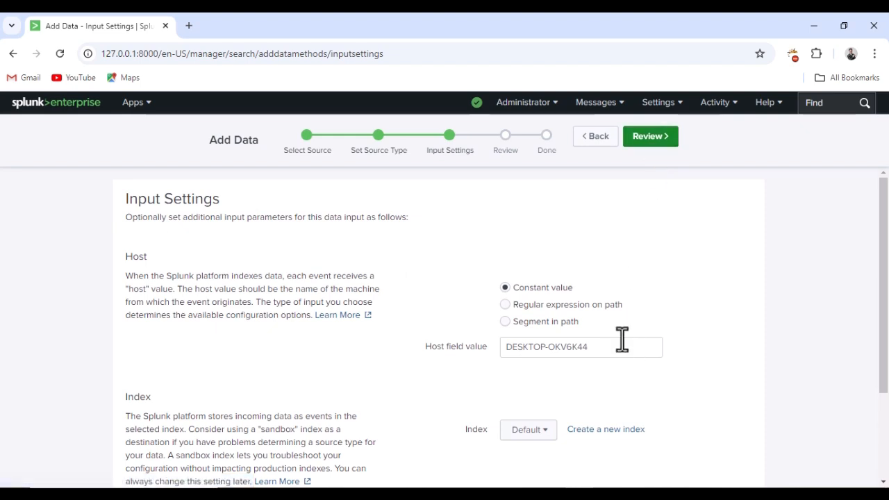
Step: Set the constant host field value to web3 and choose the security index for the www3 secure.log
left_click_drag(622, 339, 458, 352)
type("we")
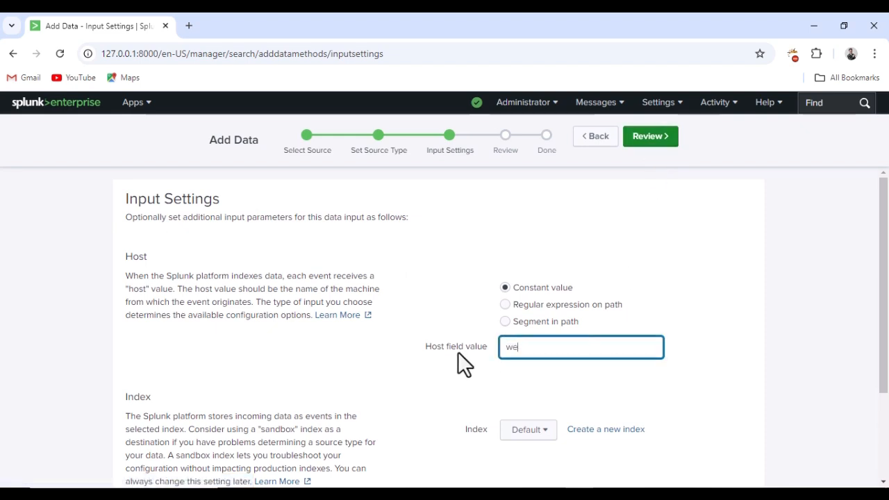
type("b3")
left_click(548, 430)
left_click(458, 363)
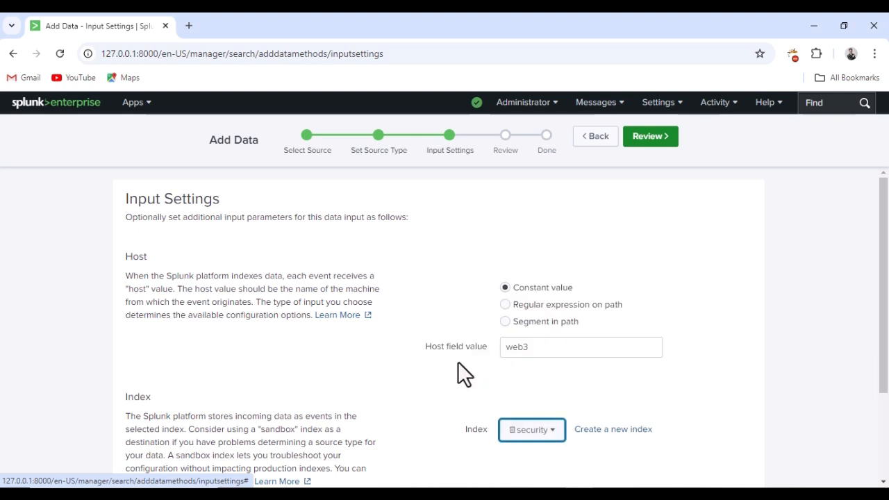
Step: Review the input summary for the www3 secure.log and submit the upload
left_click(656, 142)
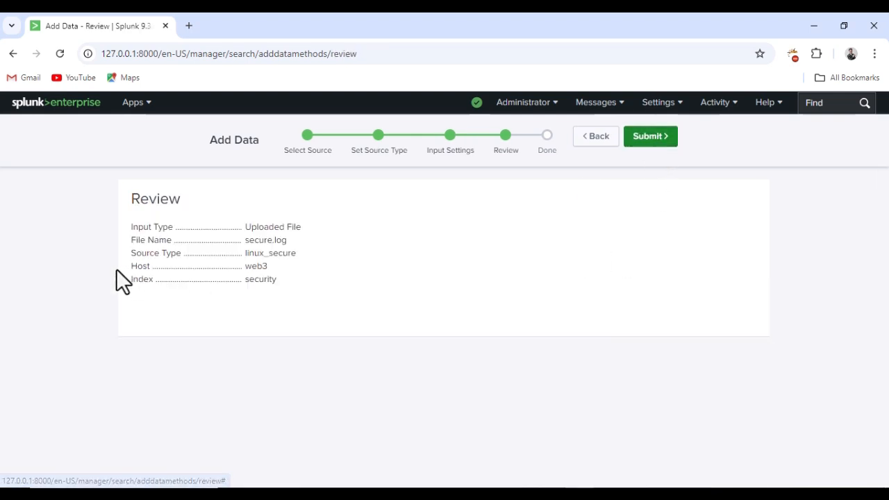
left_click_drag(236, 228, 322, 300)
left_click(499, 228)
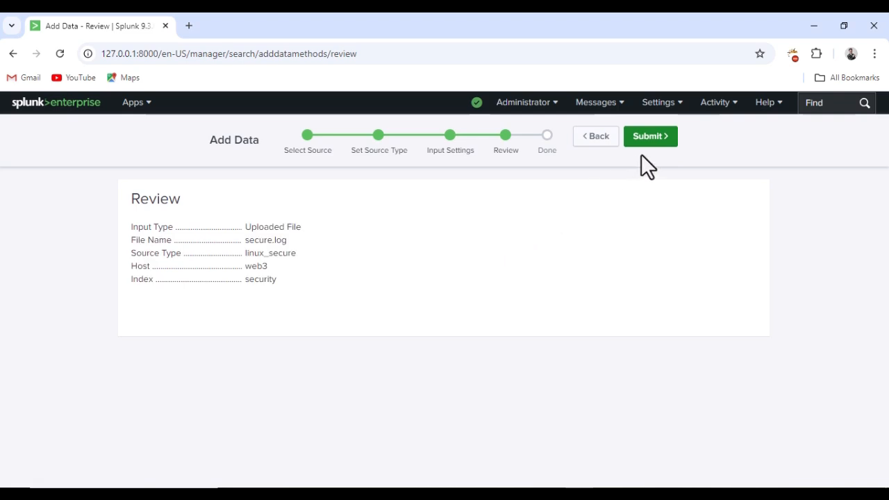
left_click(656, 139)
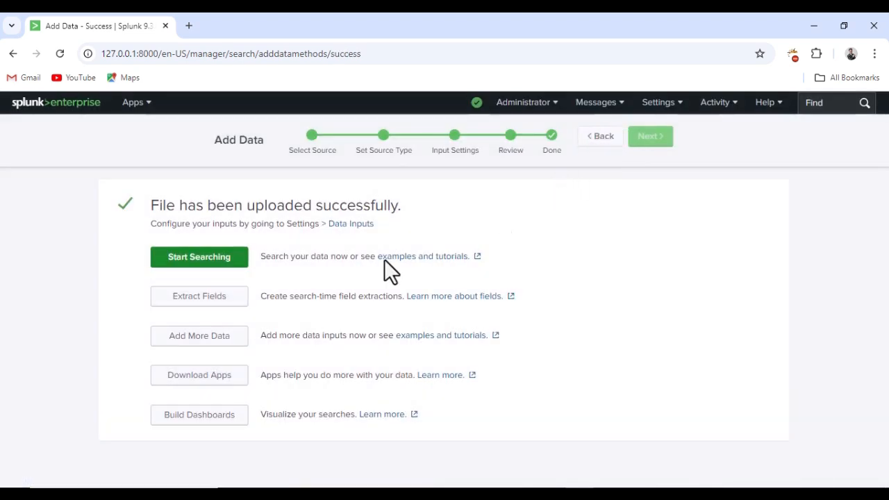
Step: Start searching the uploaded data, replace the prefilled query with index=web and run it
left_click(207, 266)
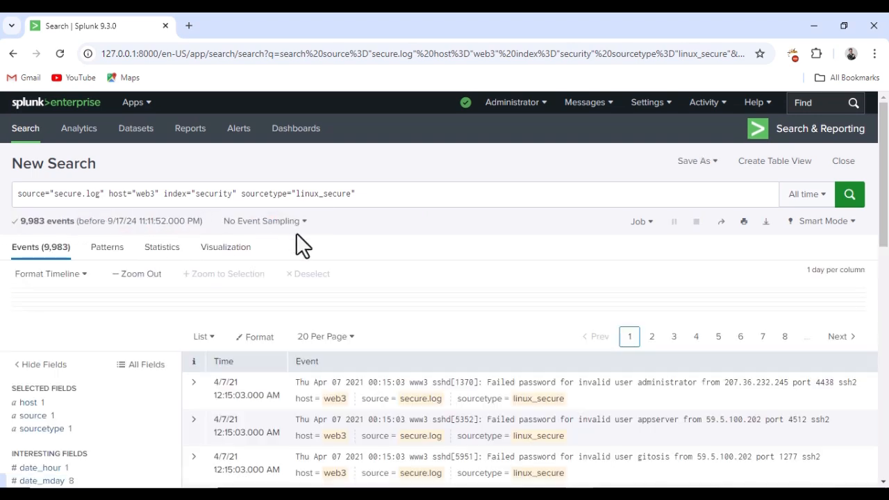
scroll(296, 234, "down", 1)
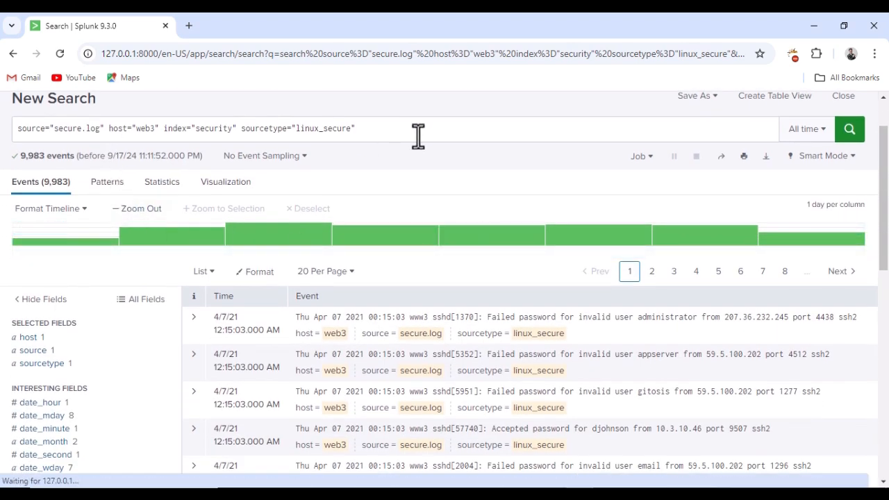
left_click_drag(399, 130, 7, 146)
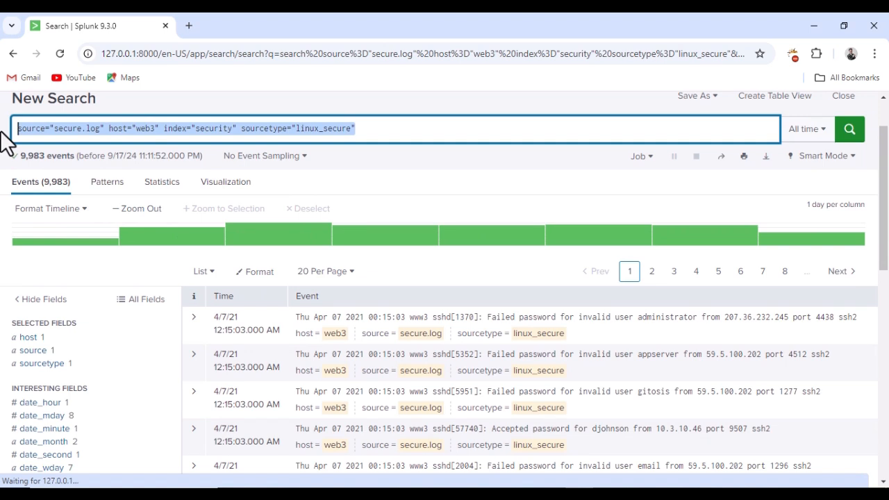
type("index")
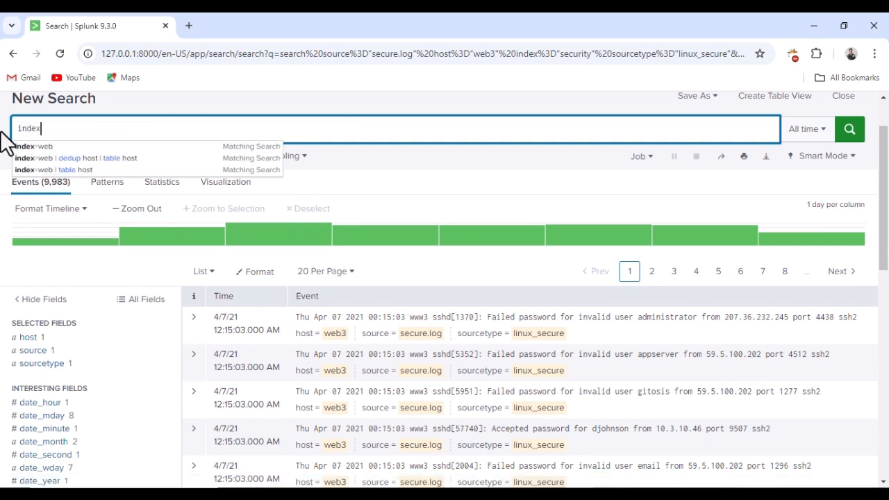
type("=web")
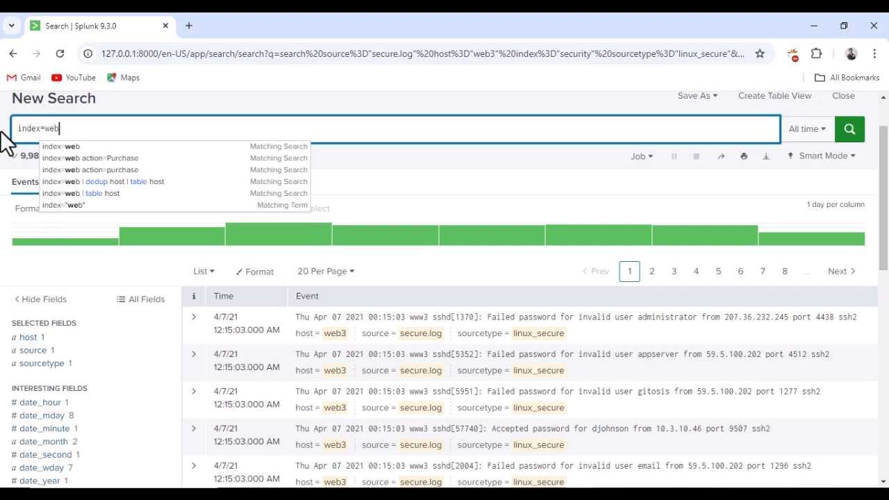
key("Return")
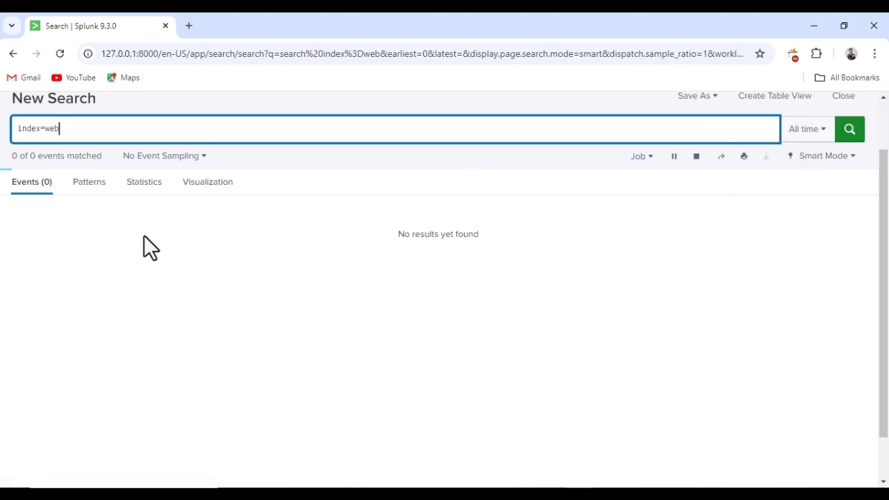
scroll(147, 264, "down", 1)
scroll(147, 263, "up", 2)
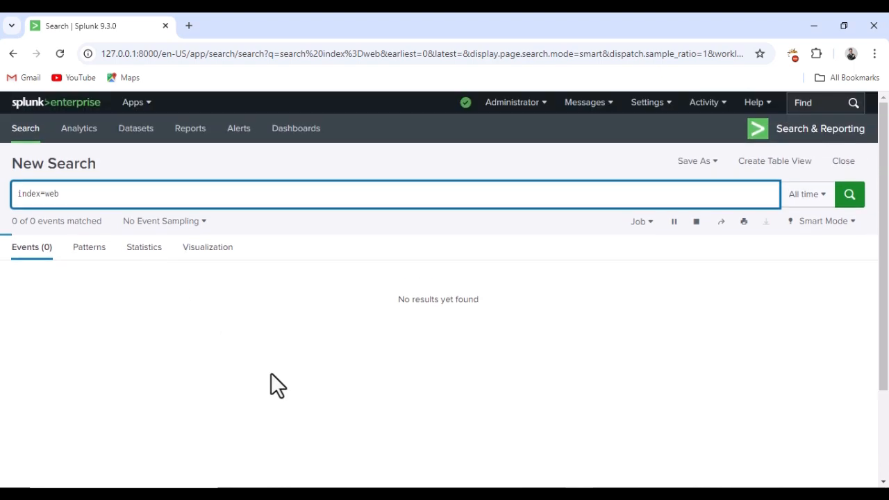
Step: Examine the values of the host field among the web index events
scroll(109, 264, "down", 1)
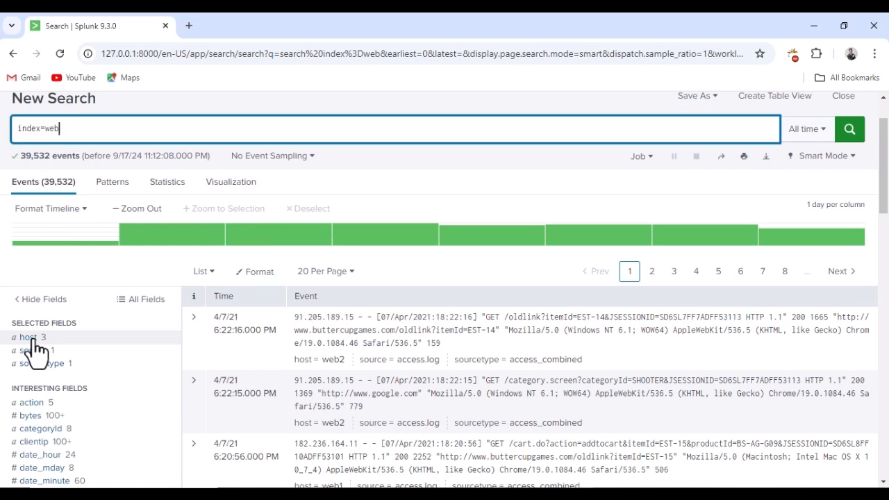
left_click(29, 338)
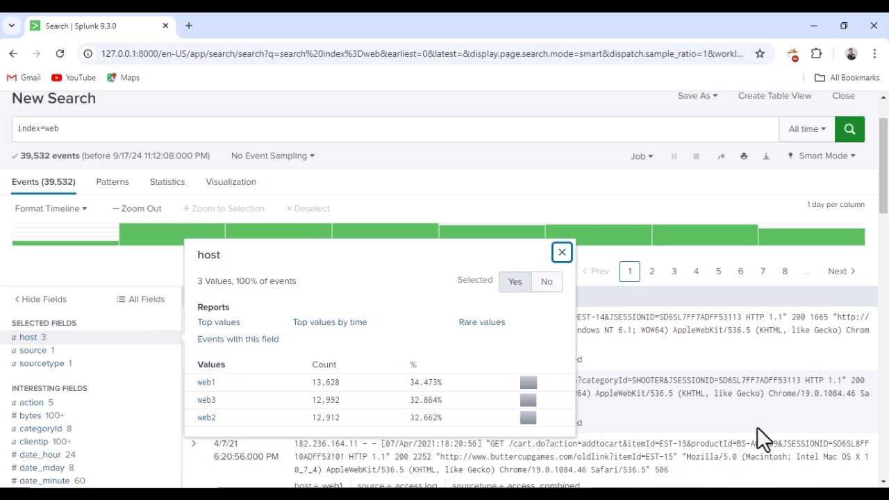
left_click_drag(181, 376, 223, 420)
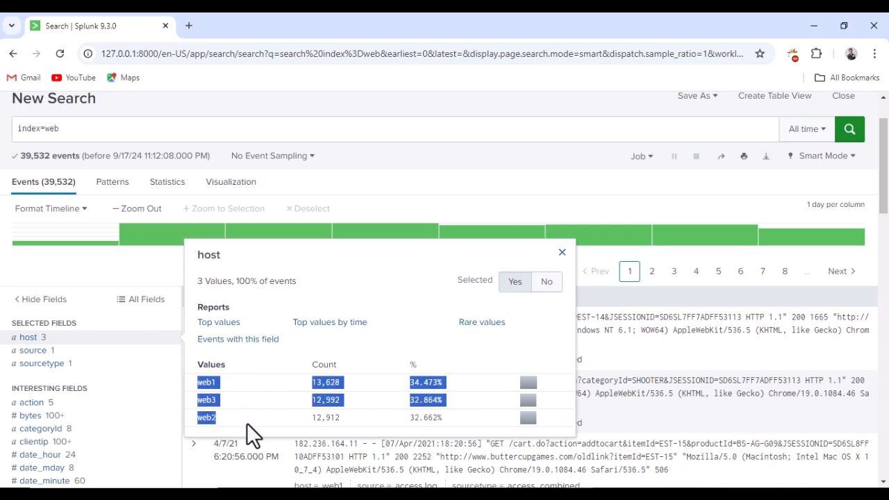
left_click(394, 272)
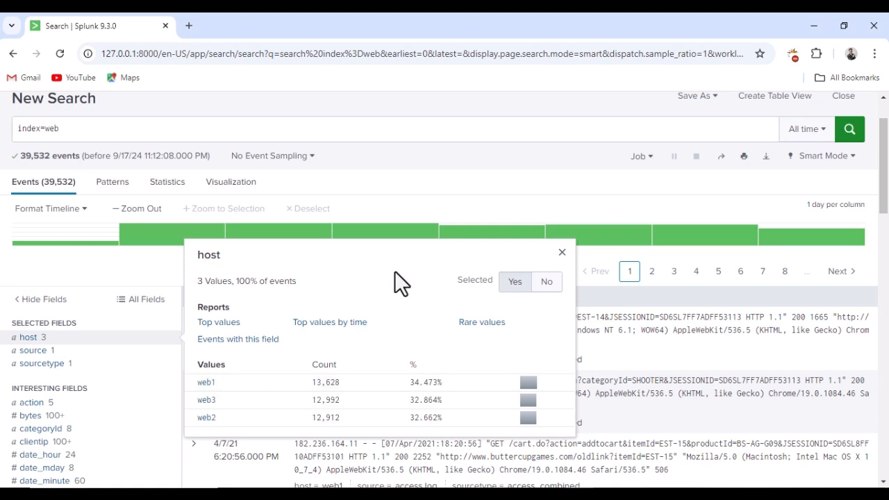